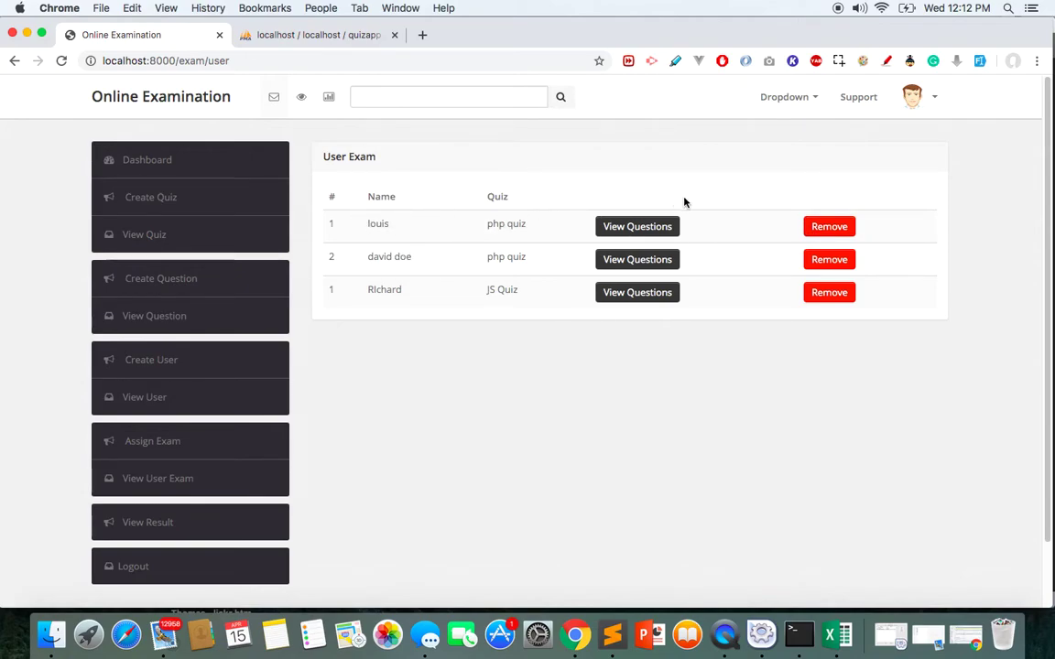
Try to remove the first php quiz exam assignment from the User Exam table
{"action": "left_click", "coordinate": [823, 229]}
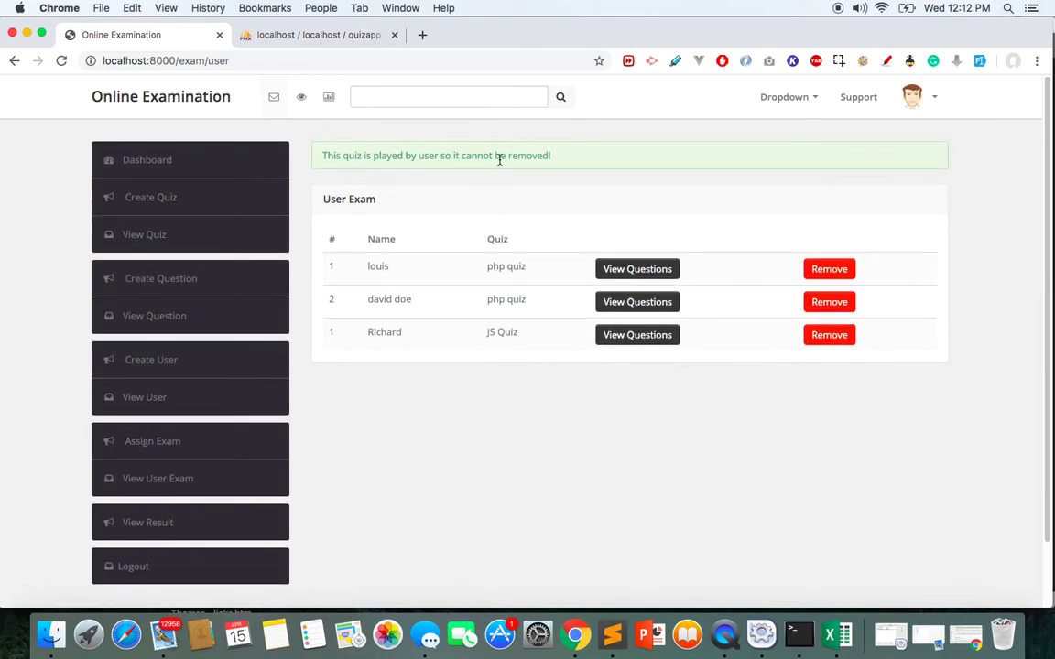
Remove the untaken php quiz assignment in row 2 and note the confirmation message
{"action": "left_click_drag", "start_coordinate": [360, 270], "coordinate": [556, 267]}
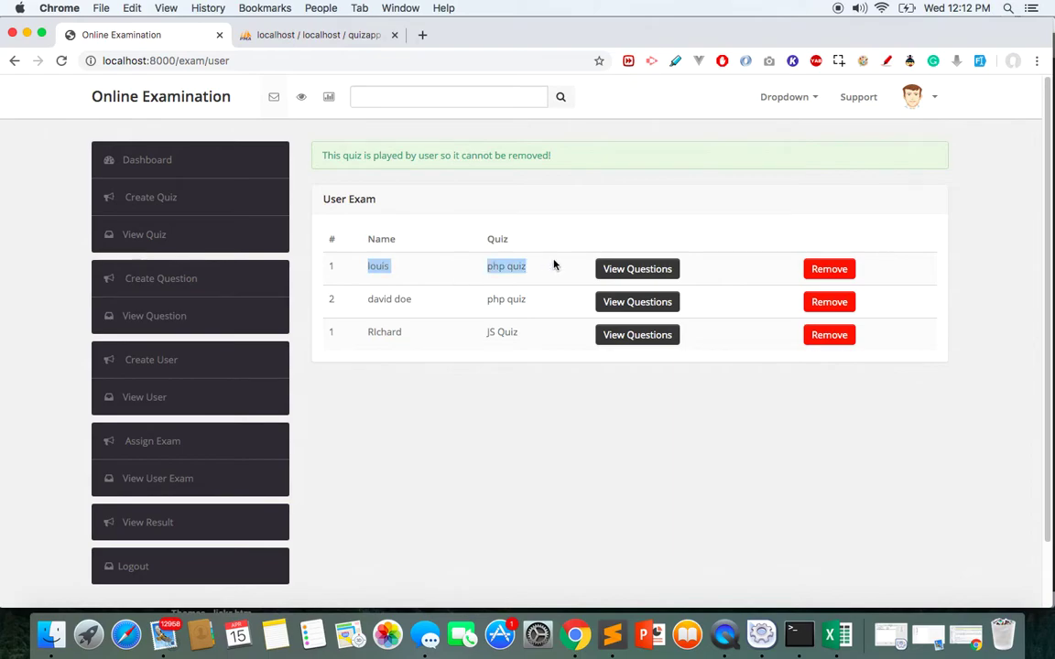
{"action": "left_click", "coordinate": [826, 309]}
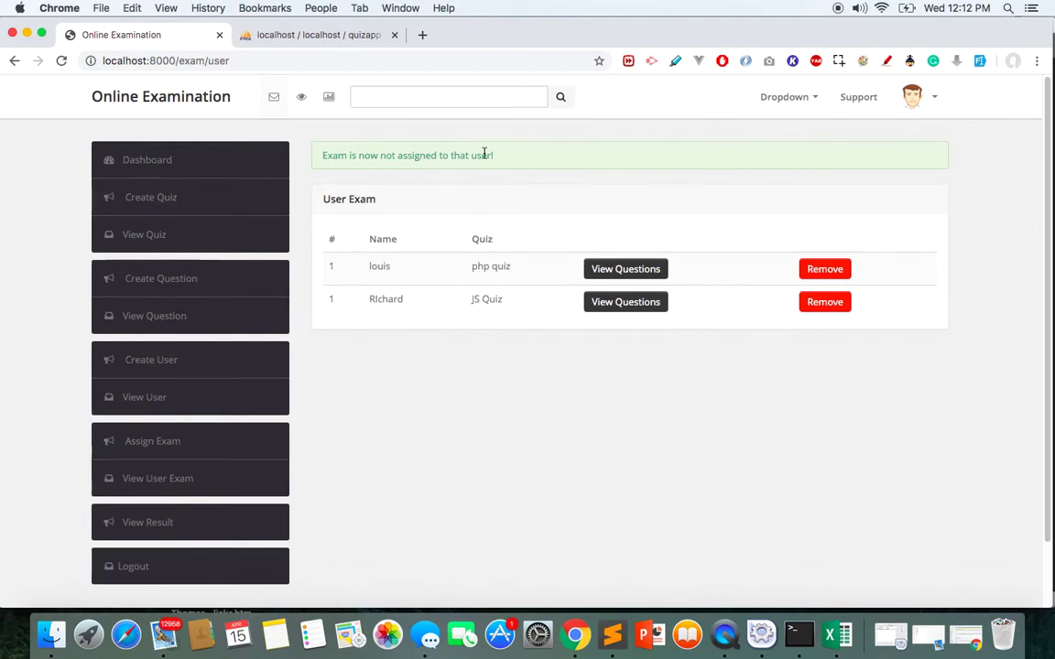
{"action": "left_click_drag", "start_coordinate": [513, 157], "coordinate": [320, 154]}
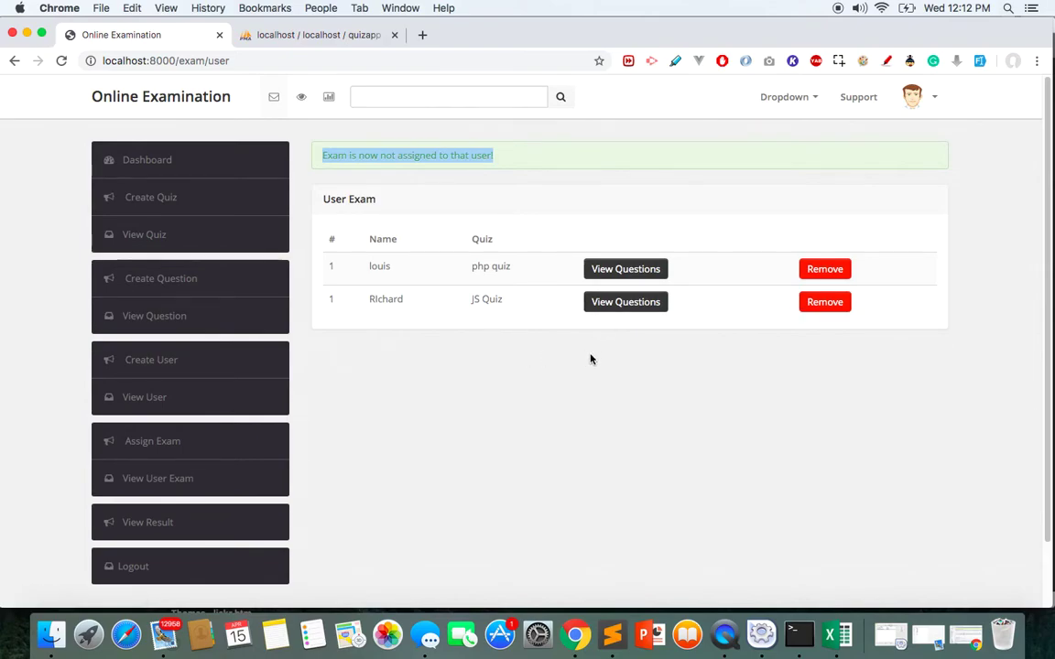
Remove the JS Quiz assignment, try removing the taken php quiz, then open its questions
{"action": "left_click", "coordinate": [824, 310]}
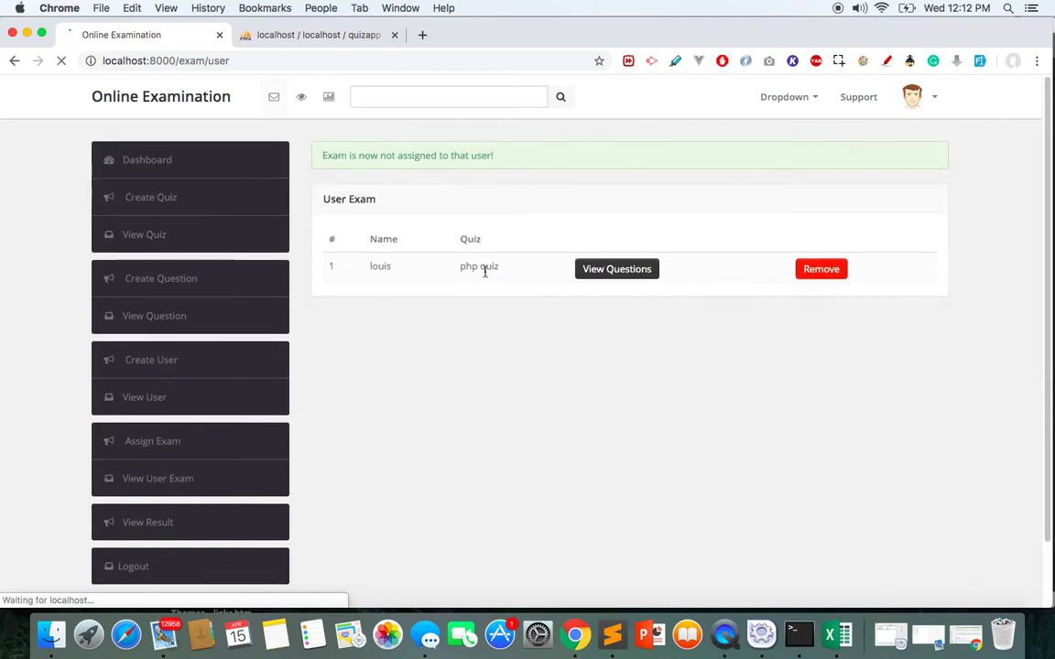
{"action": "left_click", "coordinate": [820, 269]}
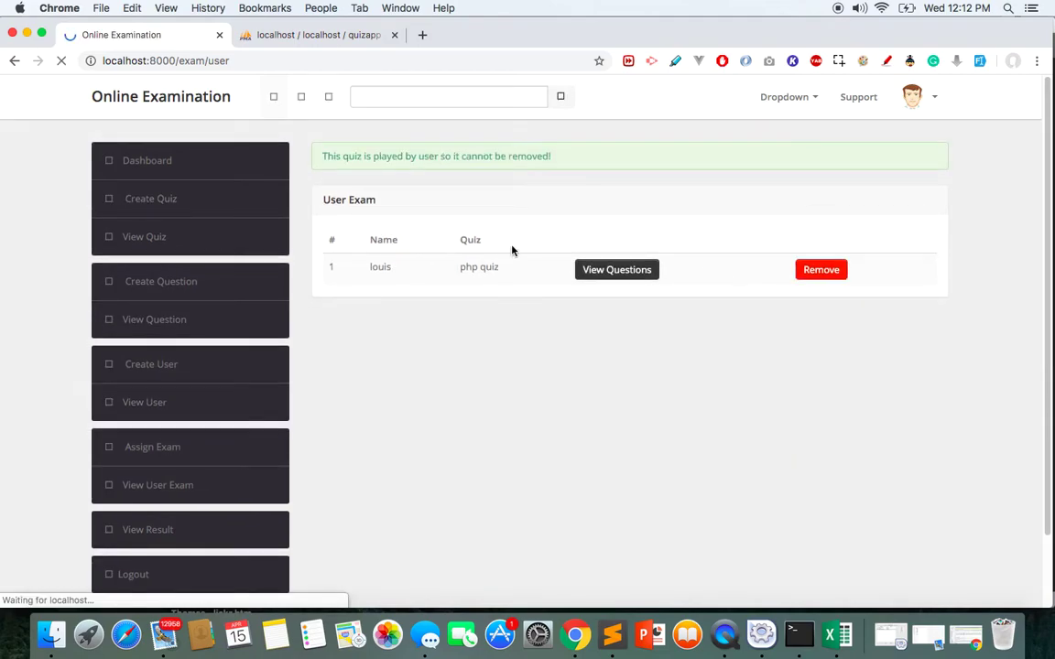
{"action": "left_click", "coordinate": [607, 271]}
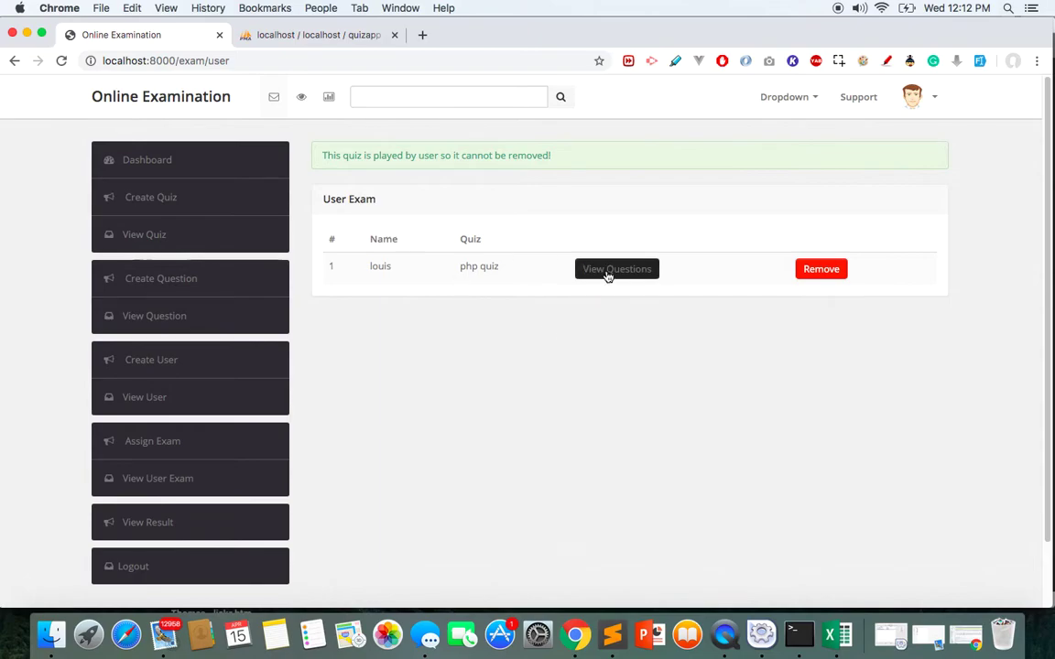
{"action": "left_click", "coordinate": [616, 269]}
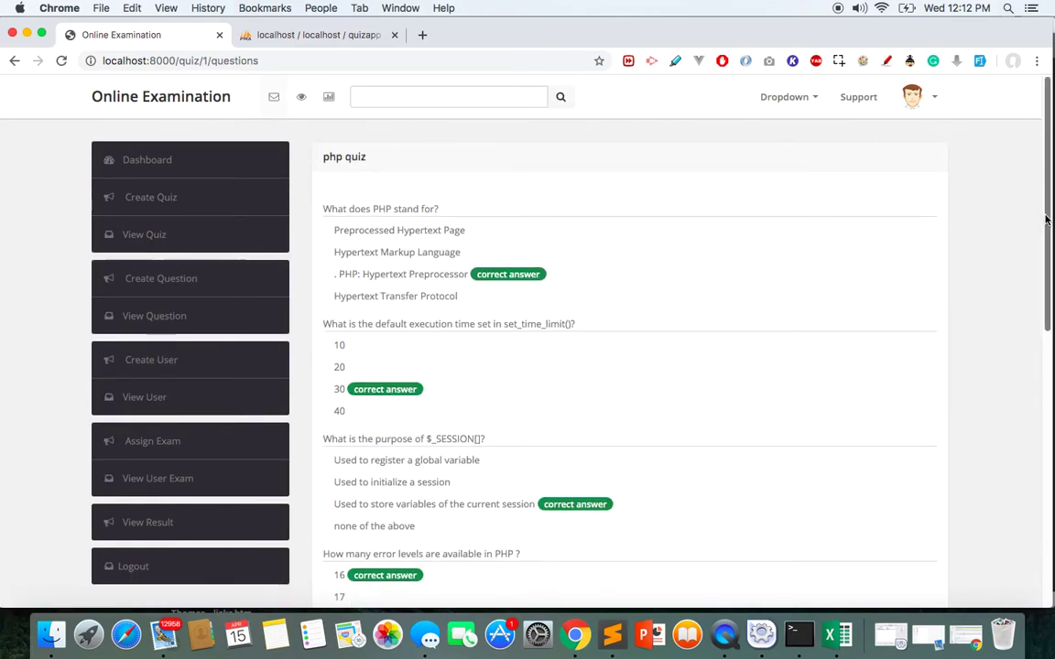
{"action": "scroll", "coordinate": [1047, 234], "scroll_direction": "down", "scroll_amount": 2}
{"action": "left_click_drag", "start_coordinate": [1047, 234], "coordinate": [1051, 263]}
{"action": "left_click", "coordinate": [151, 380]}
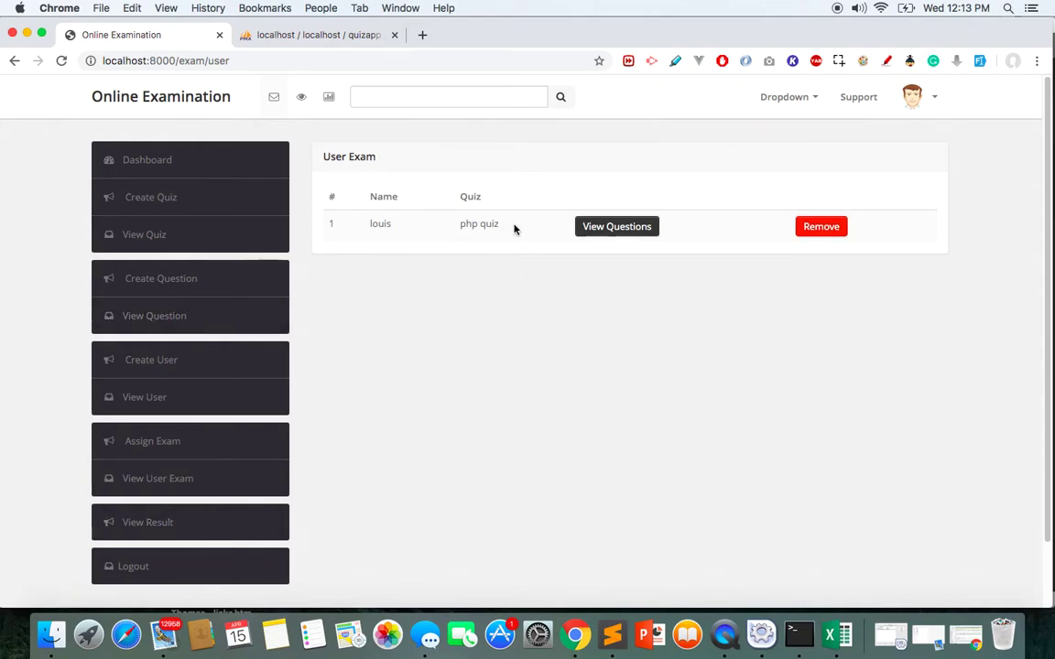
{"action": "left_click", "coordinate": [195, 531]}
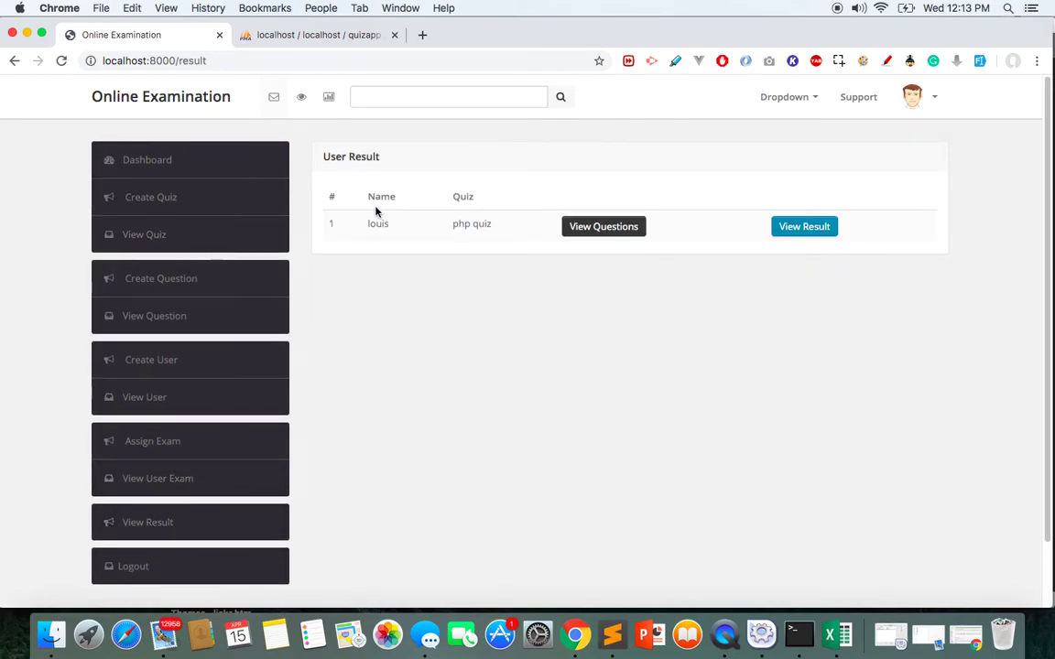
Check the php quiz questions, then open its detailed result from the results list
{"action": "left_click", "coordinate": [598, 236]}
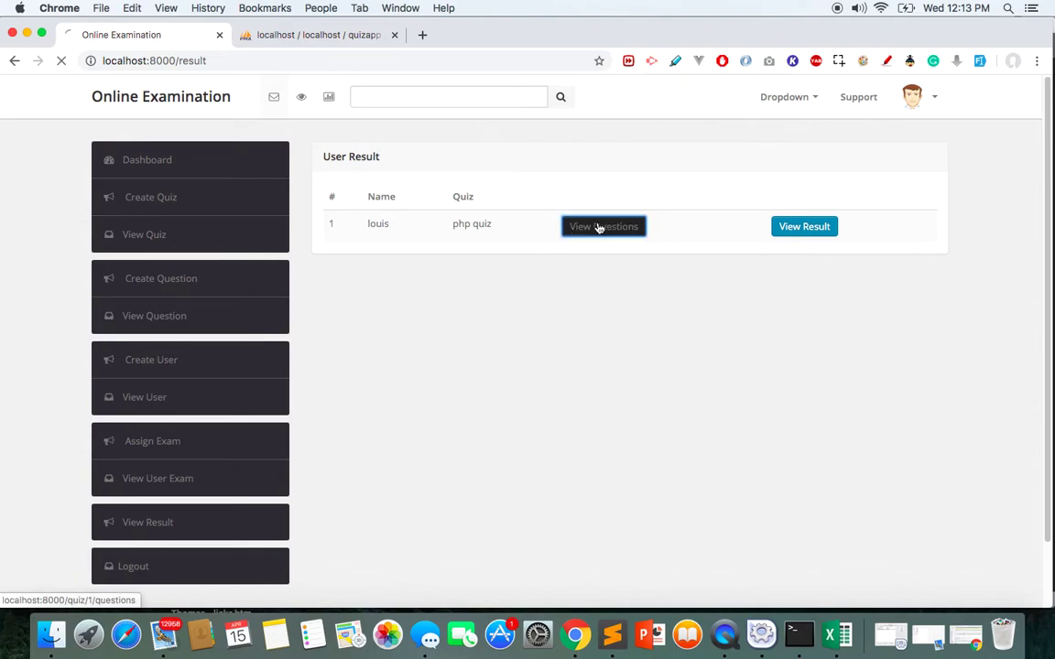
{"action": "left_click", "coordinate": [14, 61]}
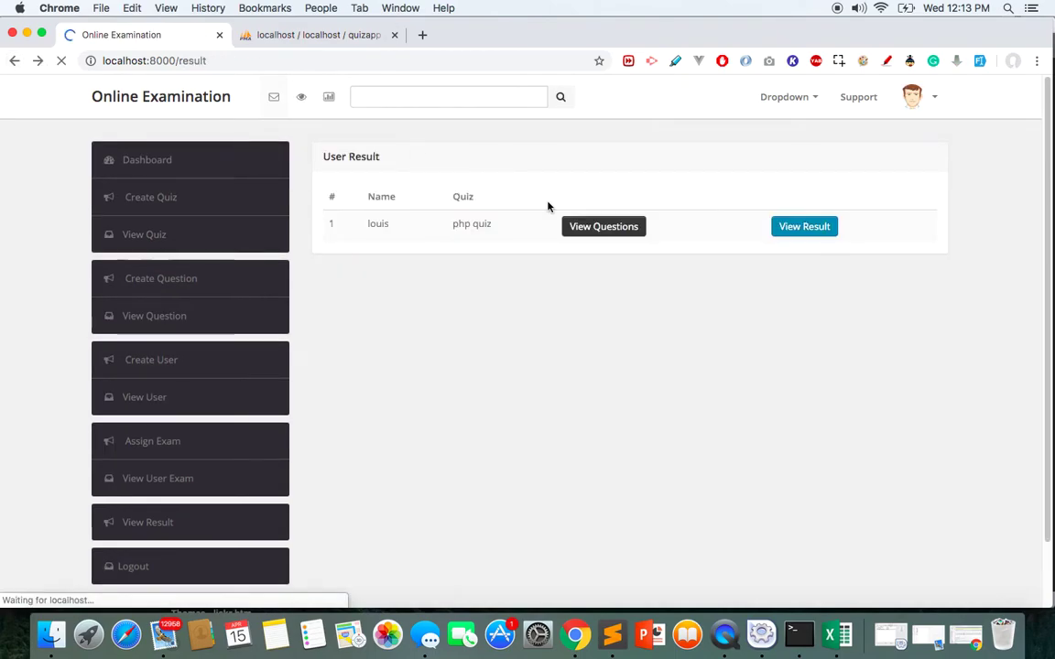
{"action": "left_click", "coordinate": [794, 228]}
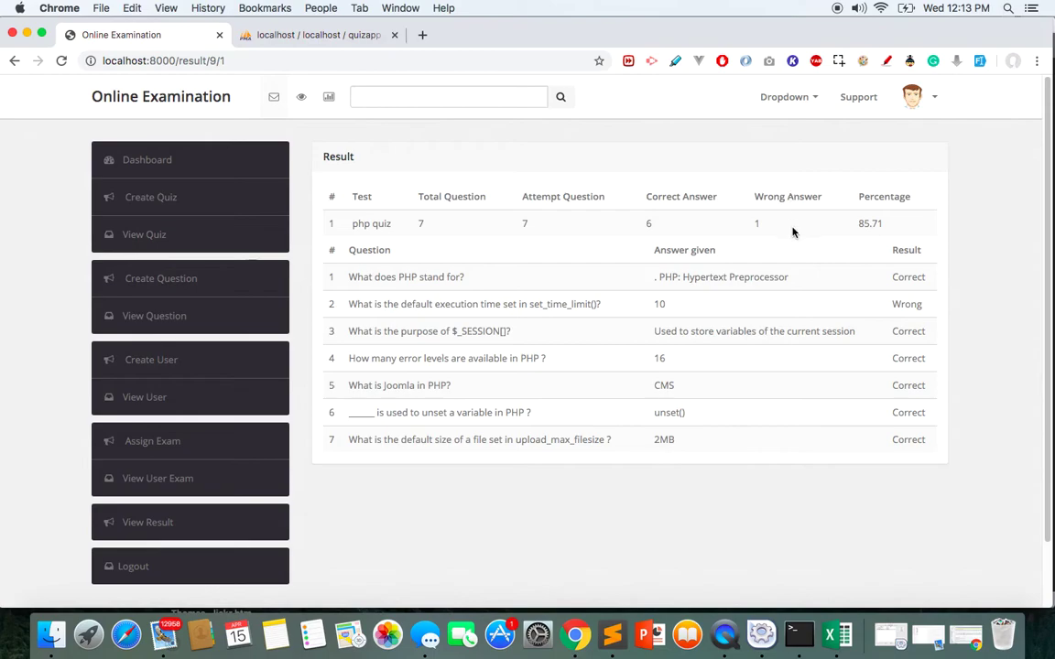
Highlight the 85.71% score and the first question's text and given answer
{"action": "double_click", "coordinate": [873, 223]}
{"action": "left_click_drag", "start_coordinate": [351, 278], "coordinate": [590, 275]}
{"action": "left_click", "coordinate": [606, 279]}
{"action": "left_click_drag", "start_coordinate": [657, 278], "coordinate": [795, 280]}
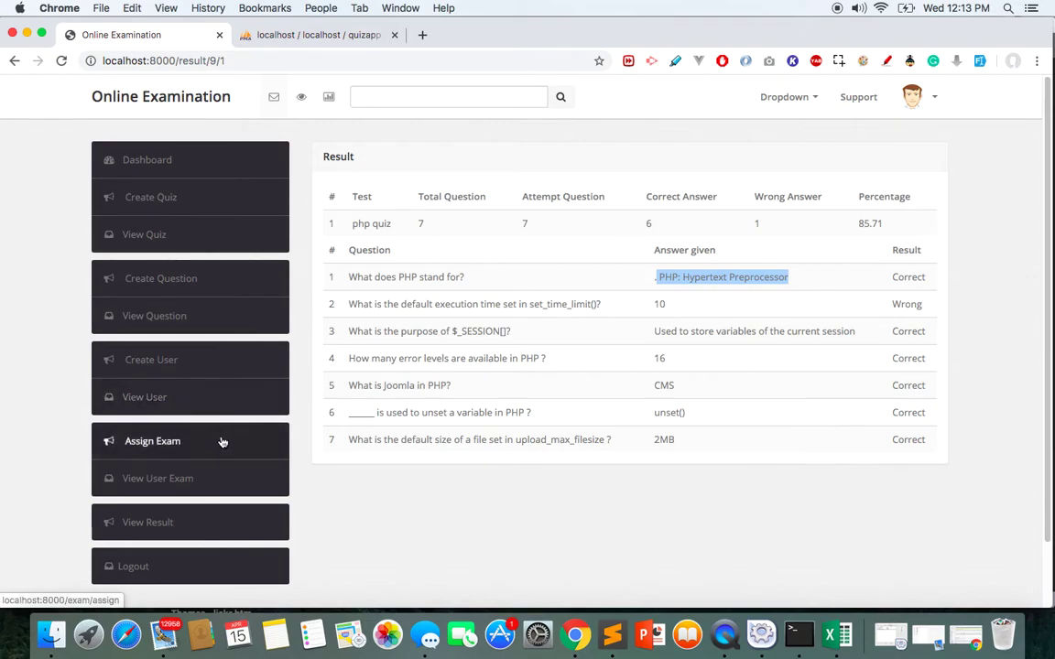
Copy the student's e-mail from the user list and log out of the admin account
{"action": "left_click", "coordinate": [174, 402]}
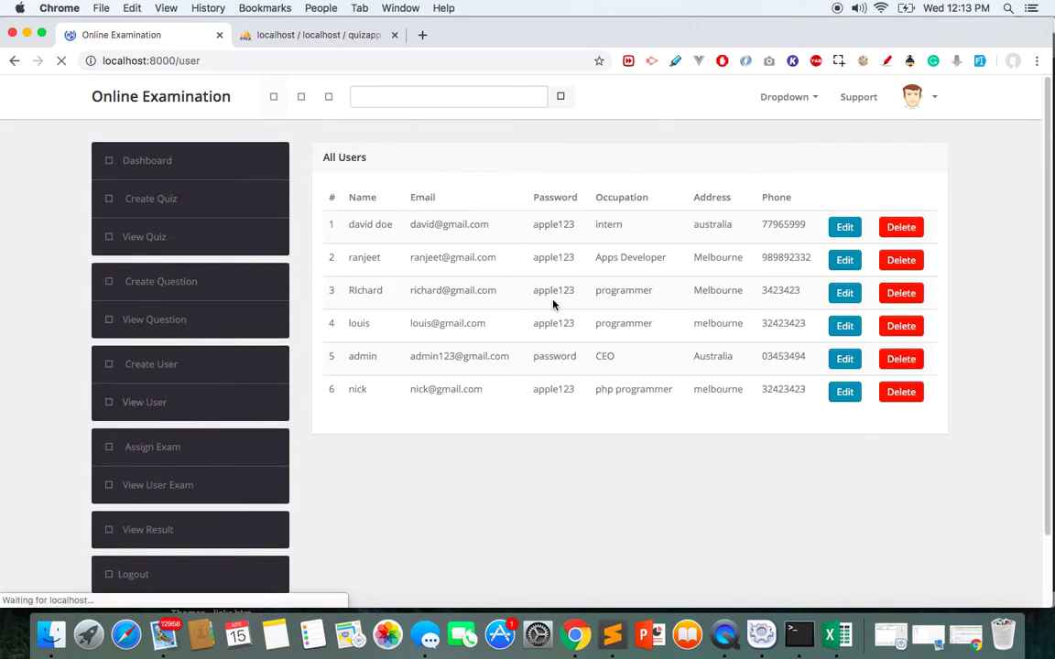
{"action": "left_click_drag", "start_coordinate": [487, 324], "coordinate": [411, 326]}
{"action": "key", "text": "super+c"}
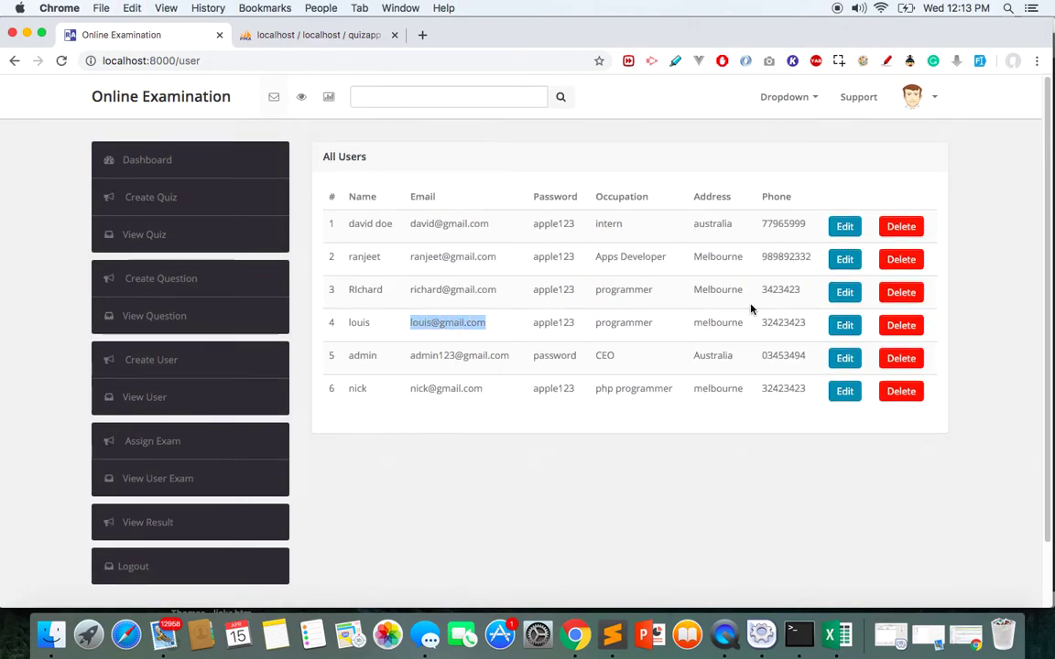
{"action": "left_click", "coordinate": [113, 566]}
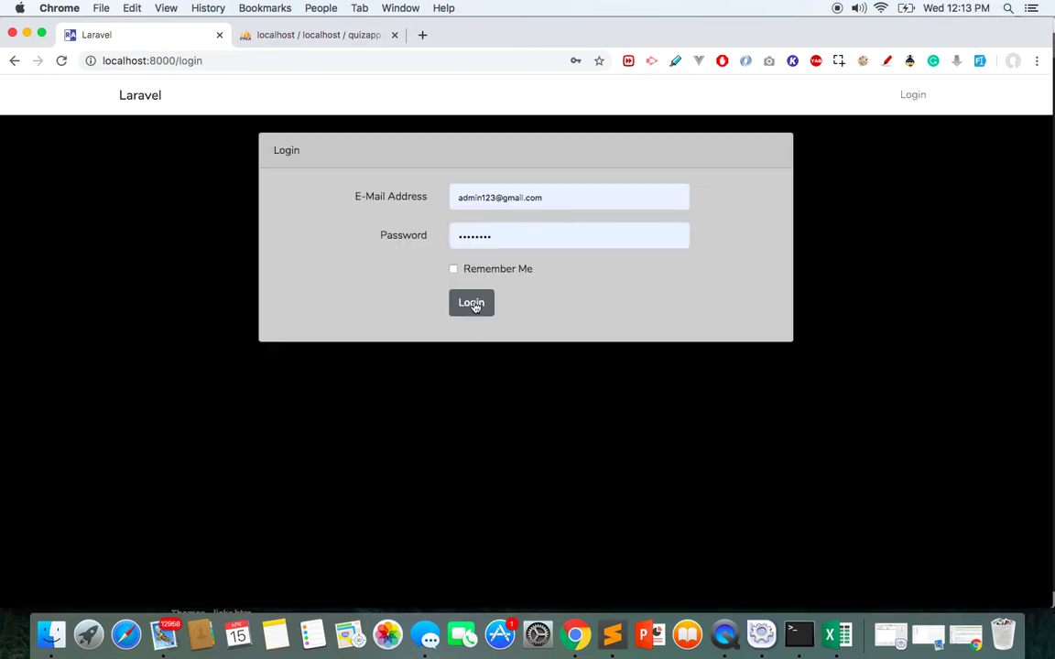
Log in as the student with the saved login and the account password
{"action": "triple_click", "coordinate": [490, 201]}
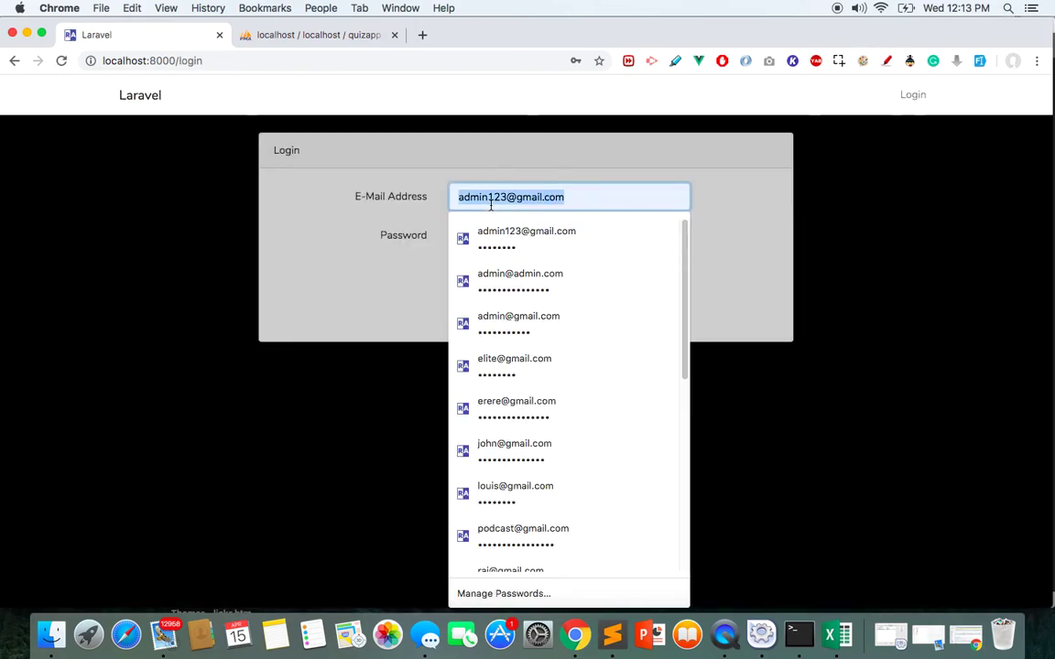
{"action": "type", "text": "louis"}
{"action": "key", "text": "Down"}
{"action": "key", "text": "Return"}
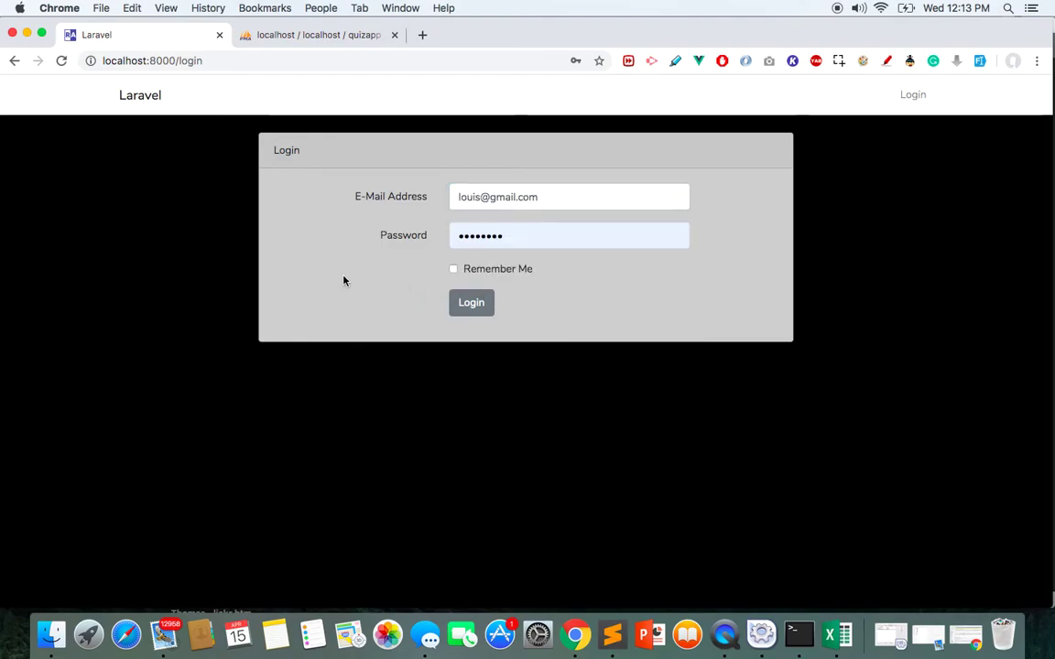
{"action": "double_click", "coordinate": [472, 236]}
{"action": "type", "text": "123"}
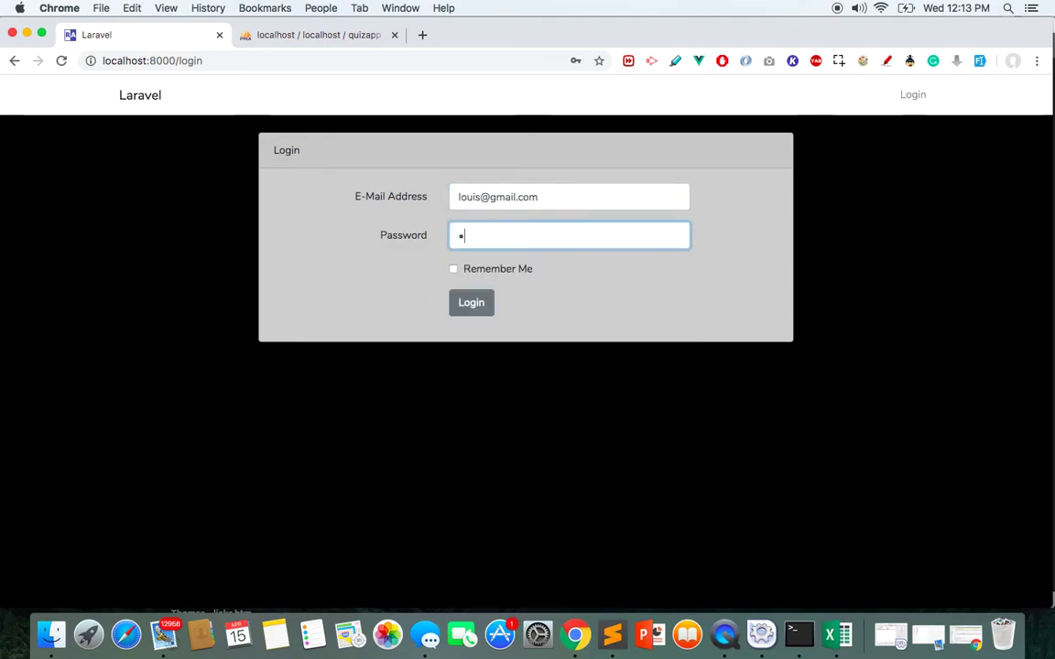
{"action": "key", "text": "BackSpace"}
{"action": "key", "text": "BackSpace"}
{"action": "key", "text": "BackSpace"}
{"action": "type", "text": "12345678"}
{"action": "key", "text": "Return"}
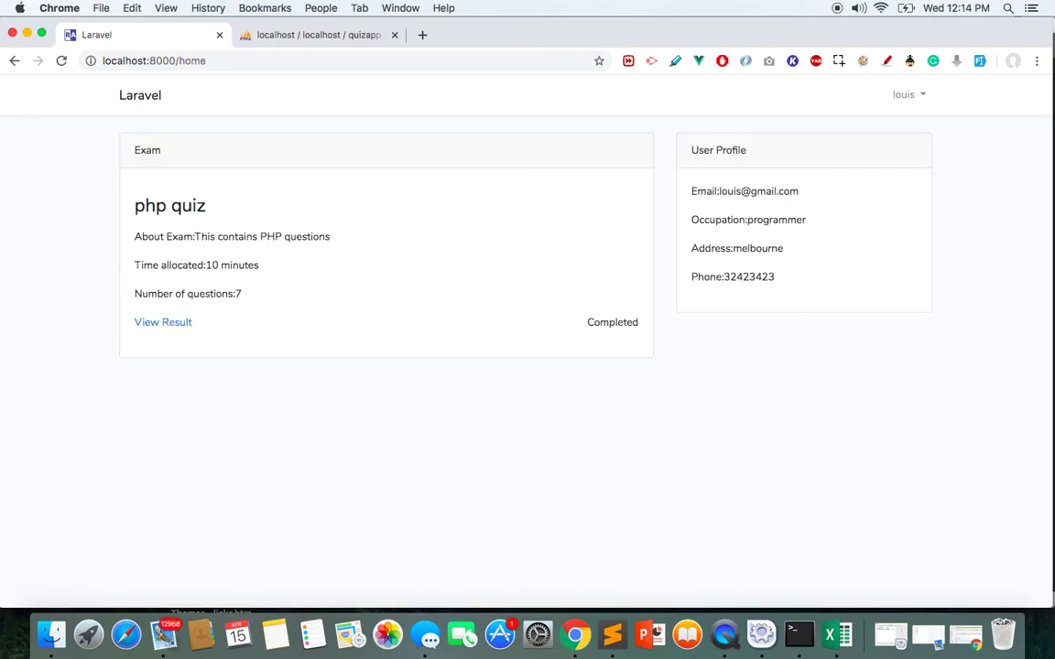
{"action": "left_click_drag", "start_coordinate": [760, 270], "coordinate": [739, 188]}
{"action": "left_click", "coordinate": [747, 225]}
{"action": "triple_click", "coordinate": [777, 222]}
{"action": "left_click", "coordinate": [760, 303]}
{"action": "left_click", "coordinate": [172, 324]}
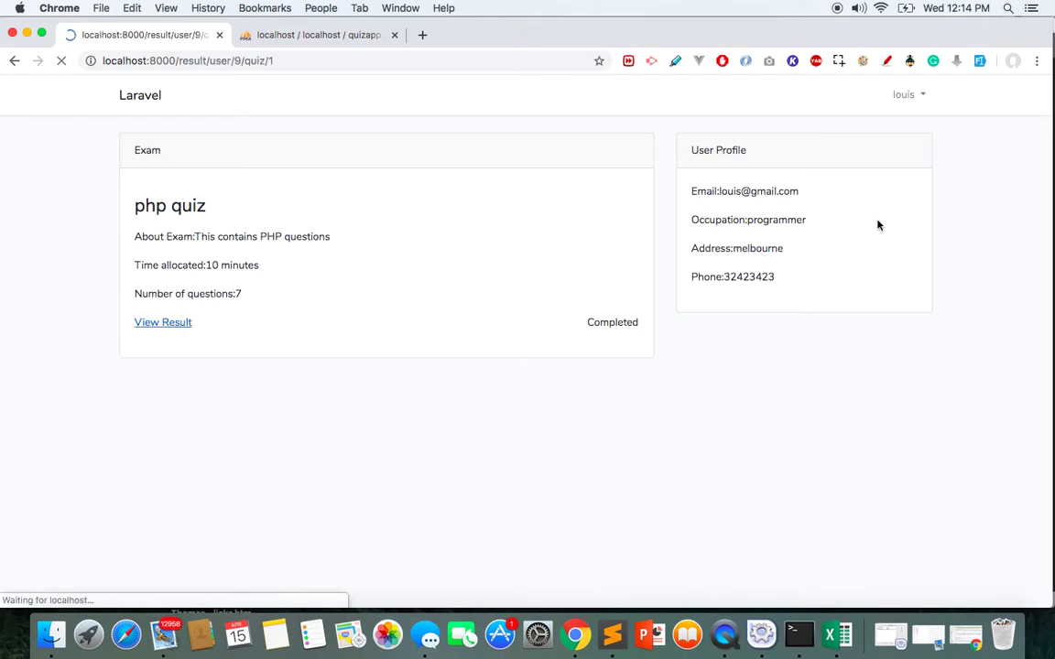
{"action": "scroll", "coordinate": [1049, 436], "scroll_direction": "down", "scroll_amount": 15}
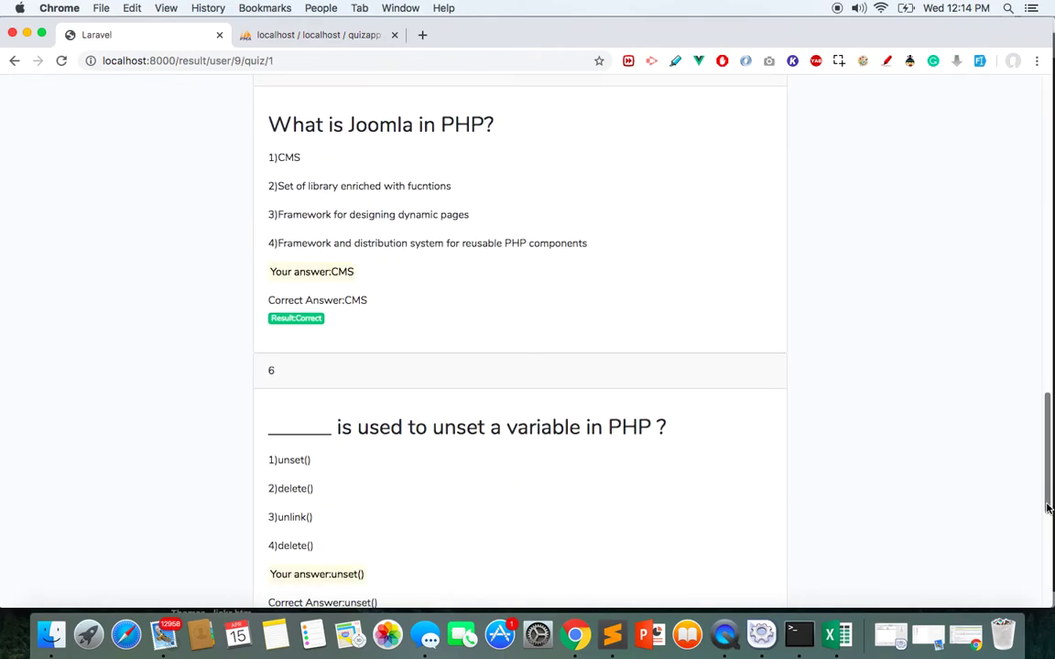
{"action": "left_click_drag", "start_coordinate": [1049, 508], "coordinate": [1051, 146]}
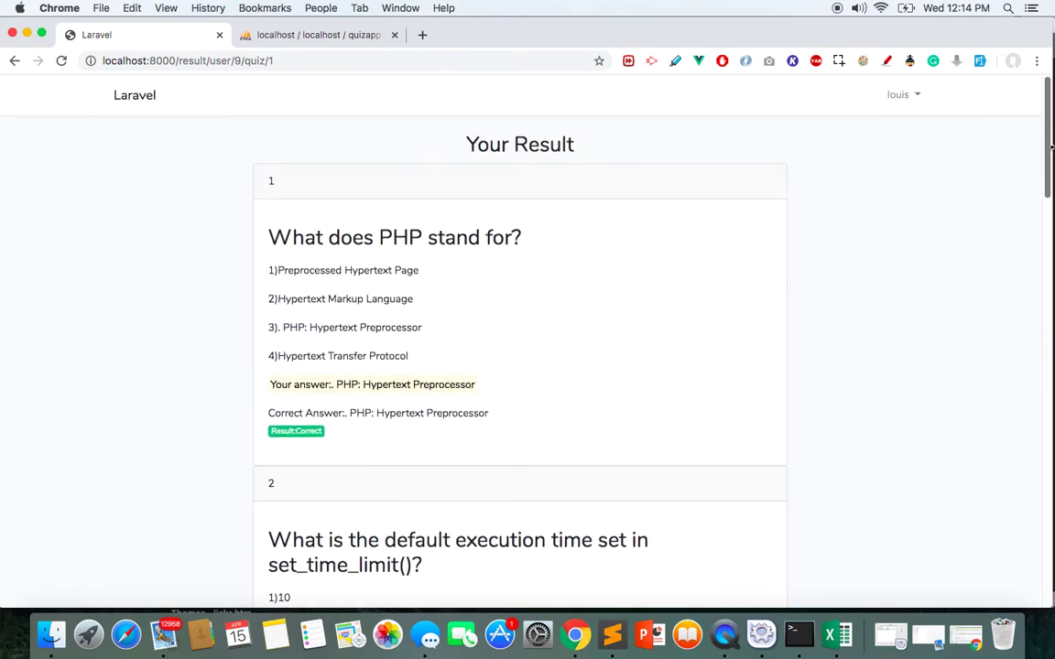
{"action": "left_click", "coordinate": [136, 103]}
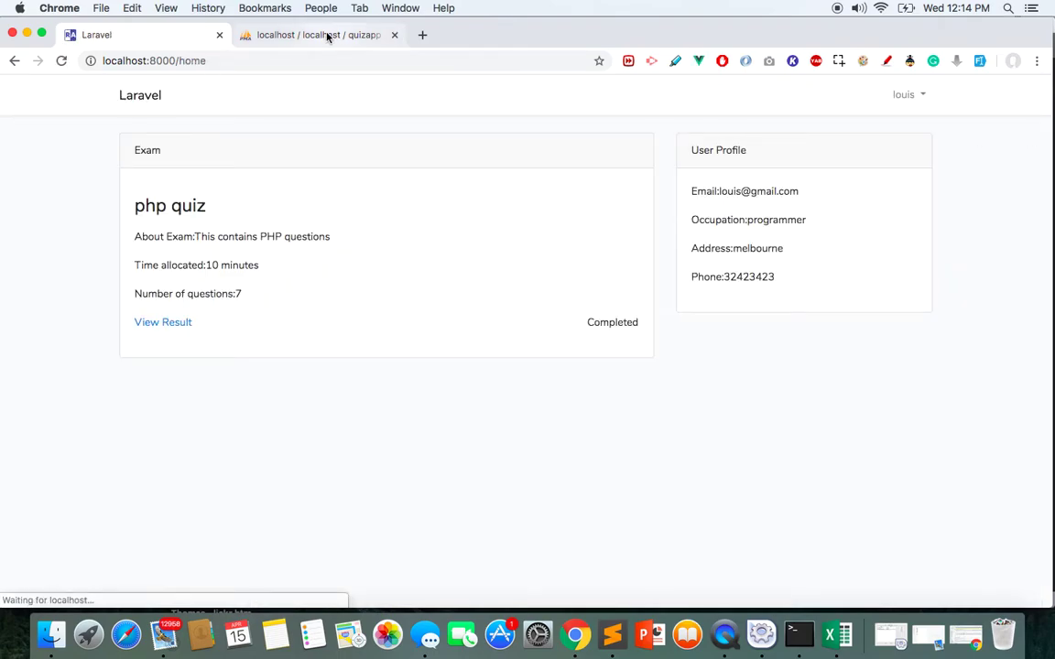
Delete all seven quizapp results rows in phpMyAdmin, then reload the exam home page
{"action": "left_click", "coordinate": [285, 38]}
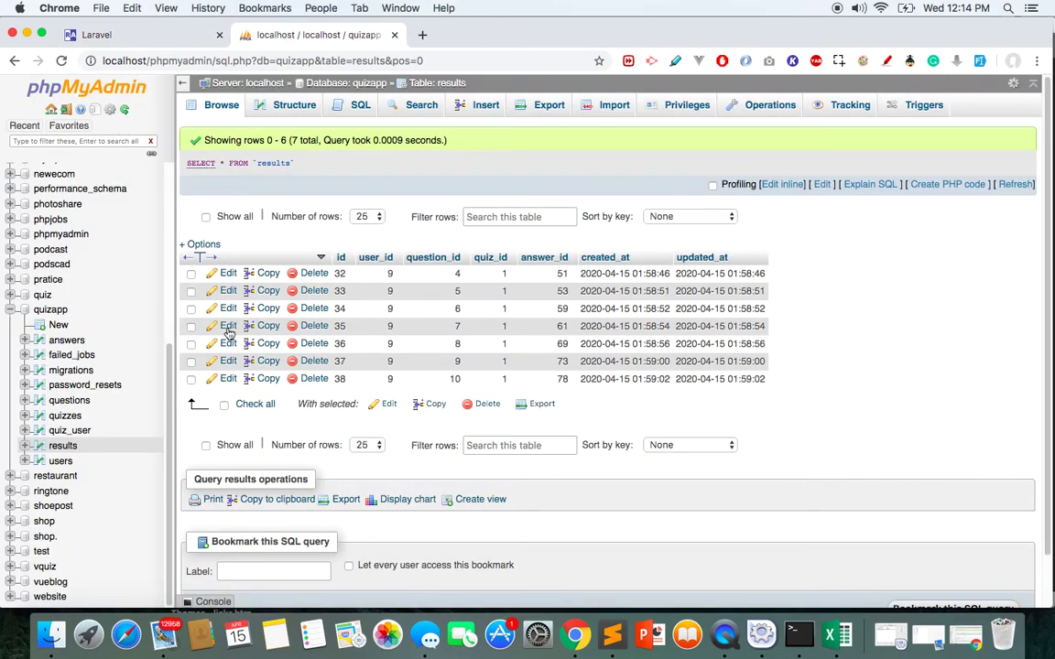
{"action": "left_click", "coordinate": [63, 446]}
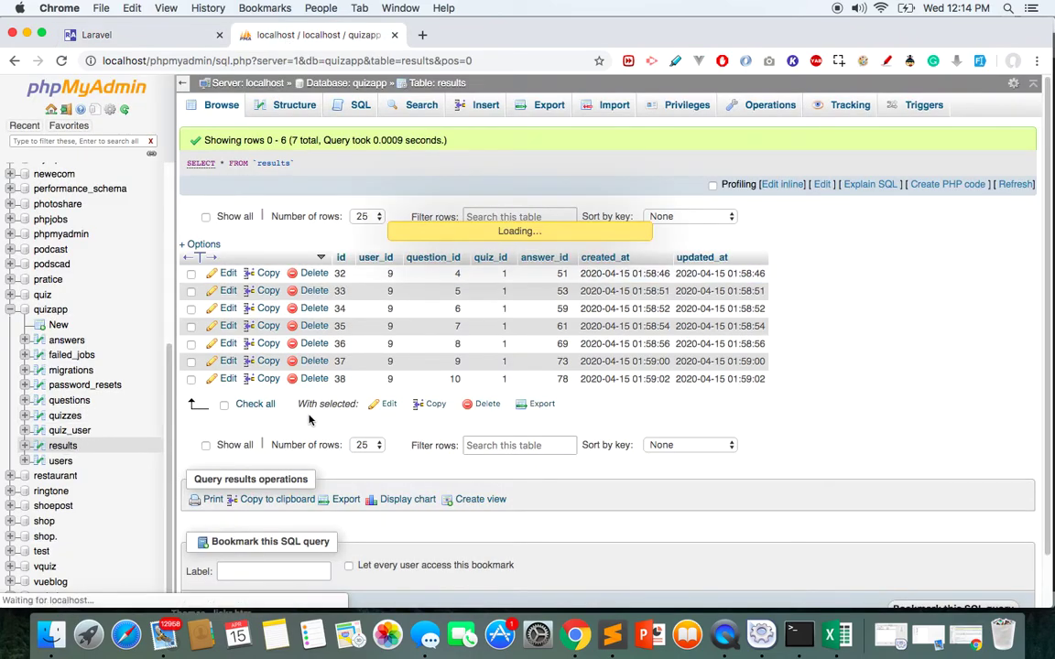
{"action": "left_click", "coordinate": [225, 404]}
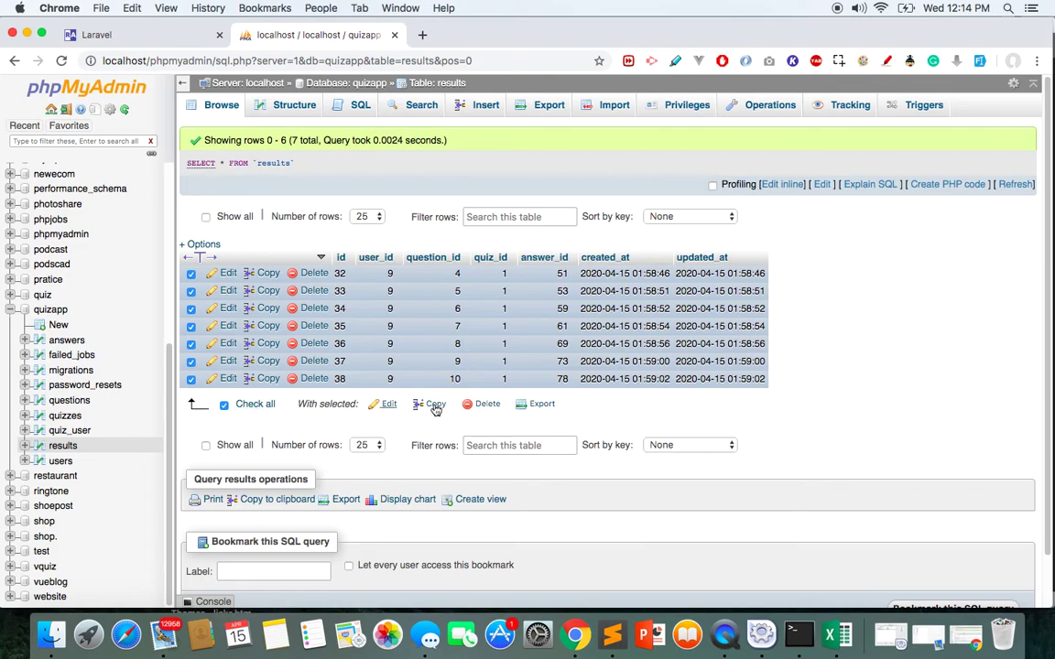
{"action": "left_click", "coordinate": [486, 404]}
{"action": "left_click", "coordinate": [969, 251]}
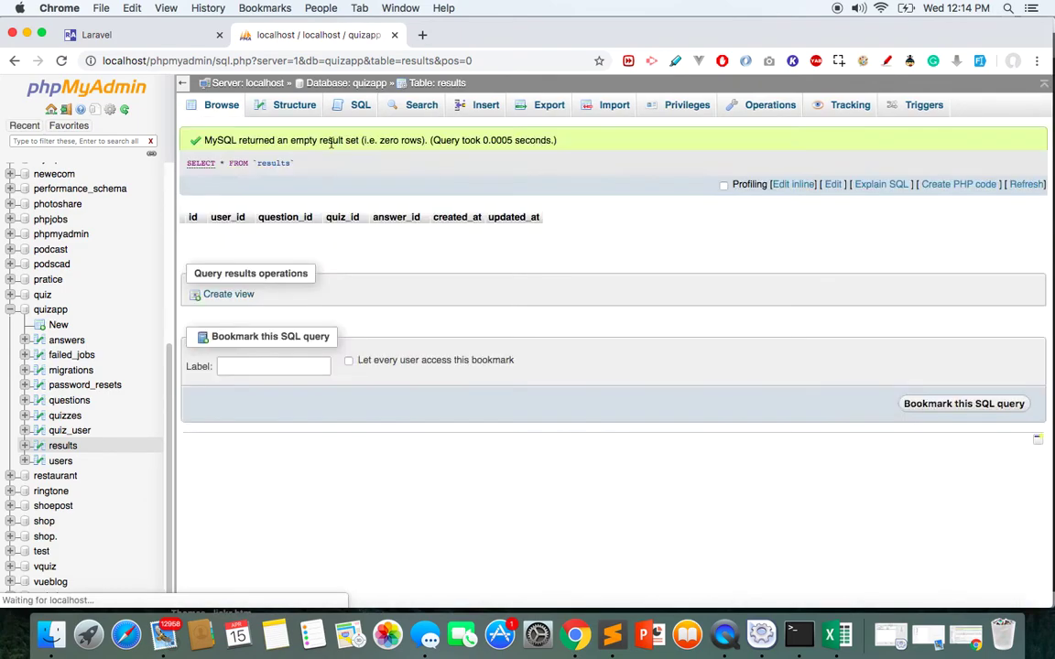
{"action": "left_click", "coordinate": [139, 36]}
{"action": "left_click", "coordinate": [61, 60]}
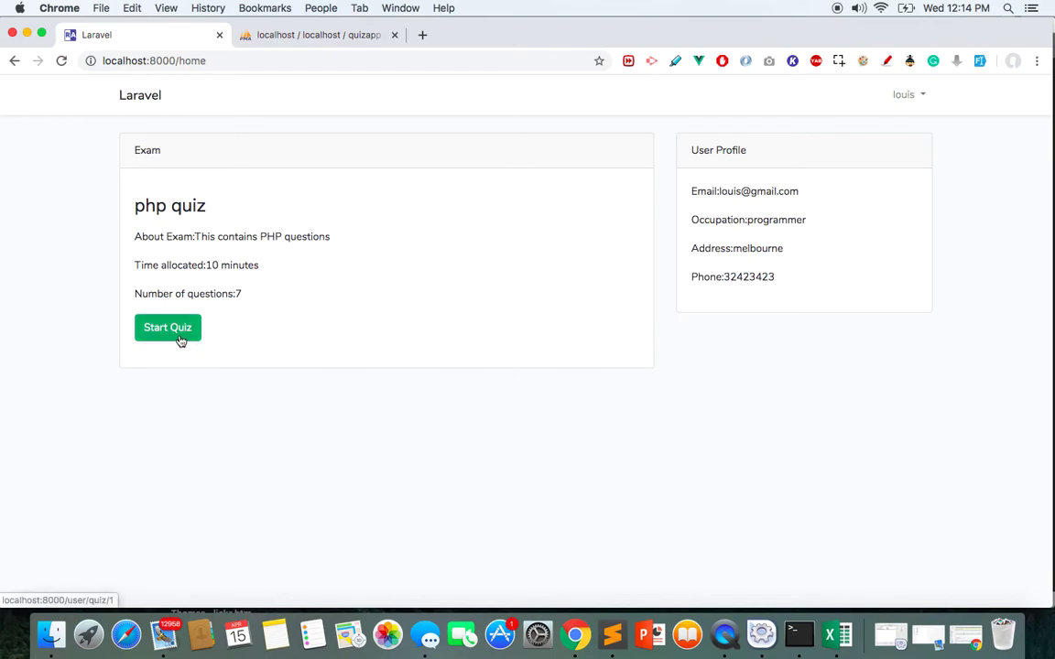
Return to the exam app tab and start the php quiz
{"action": "left_click", "coordinate": [310, 37]}
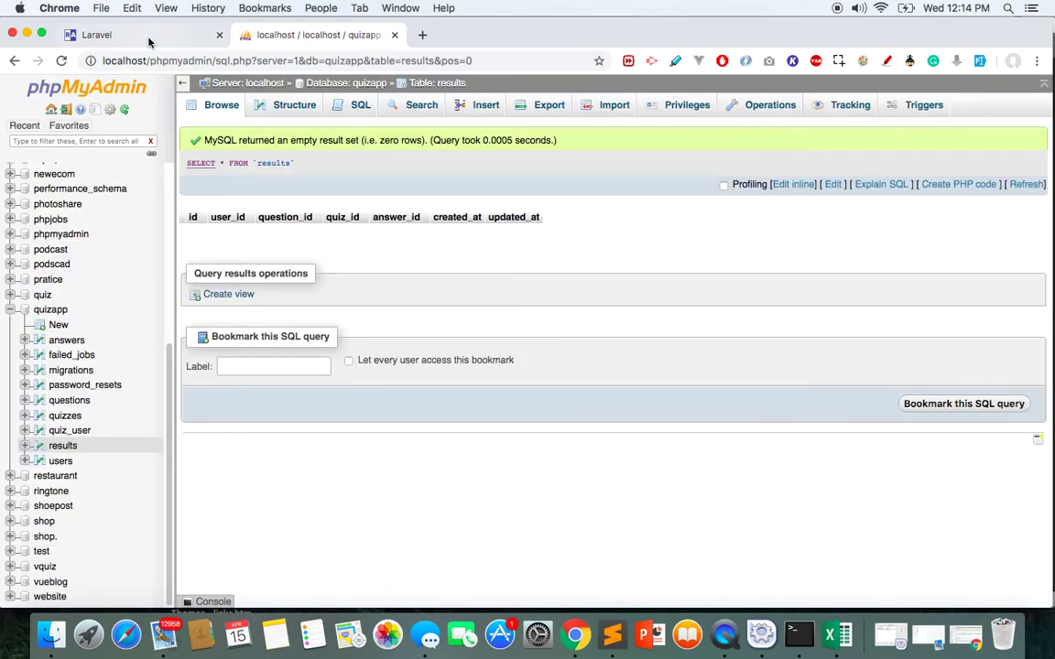
{"action": "left_click", "coordinate": [142, 36]}
{"action": "left_click", "coordinate": [181, 335]}
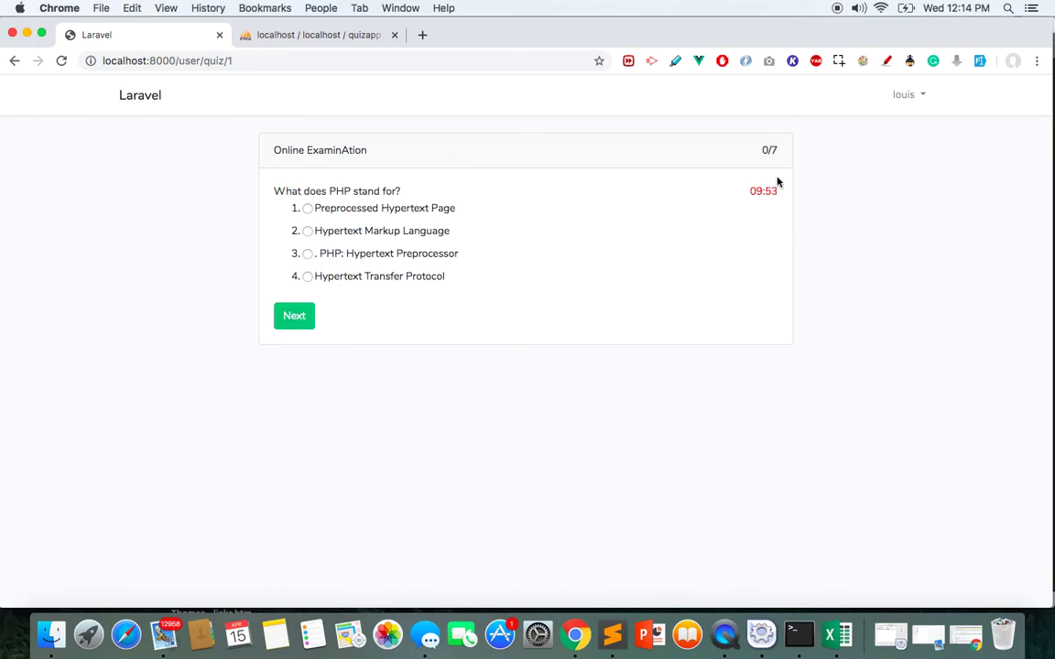
Answer the first PHP question with its first option and advance to the set_time_limit() question
{"action": "left_click_drag", "start_coordinate": [752, 190], "coordinate": [778, 191]}
{"action": "triple_click", "coordinate": [760, 195]}
{"action": "triple_click", "coordinate": [571, 294]}
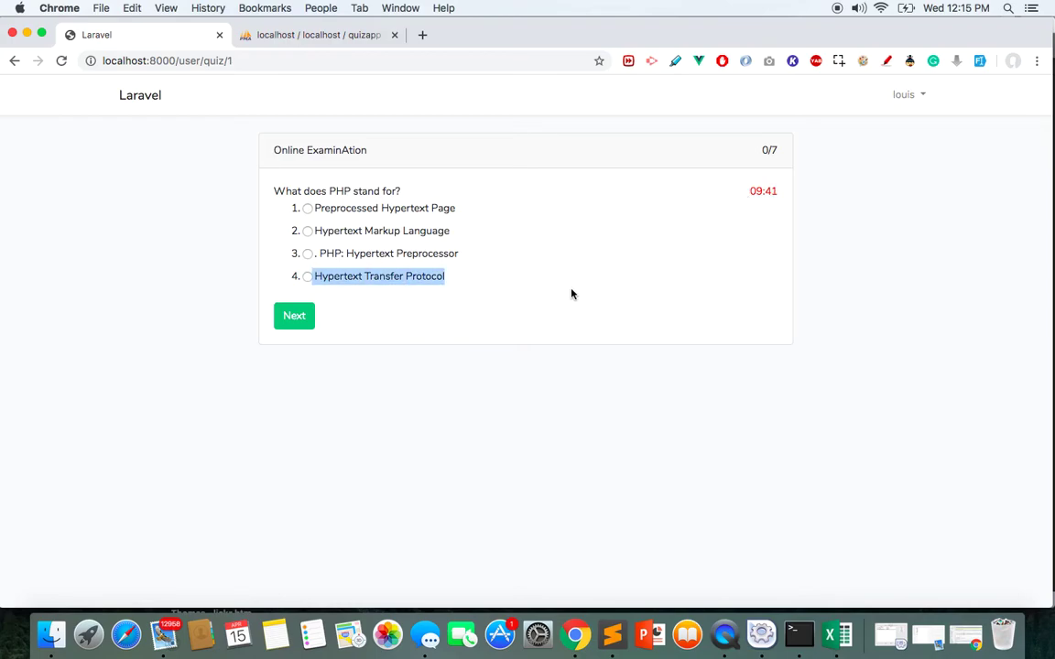
{"action": "left_click", "coordinate": [466, 284]}
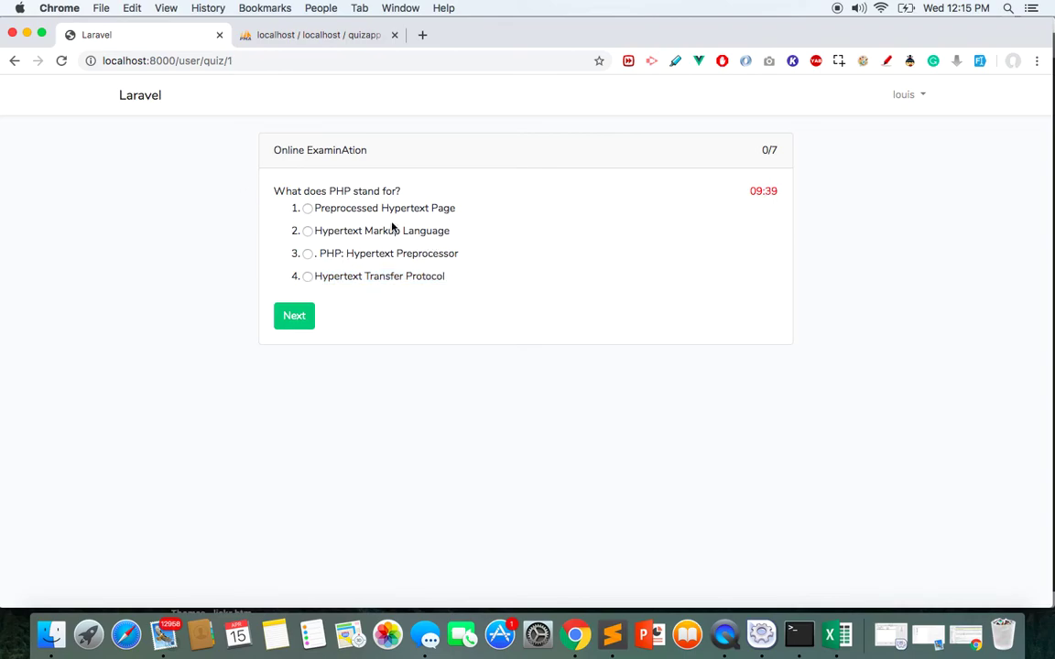
{"action": "left_click", "coordinate": [307, 209]}
{"action": "left_click", "coordinate": [286, 317]}
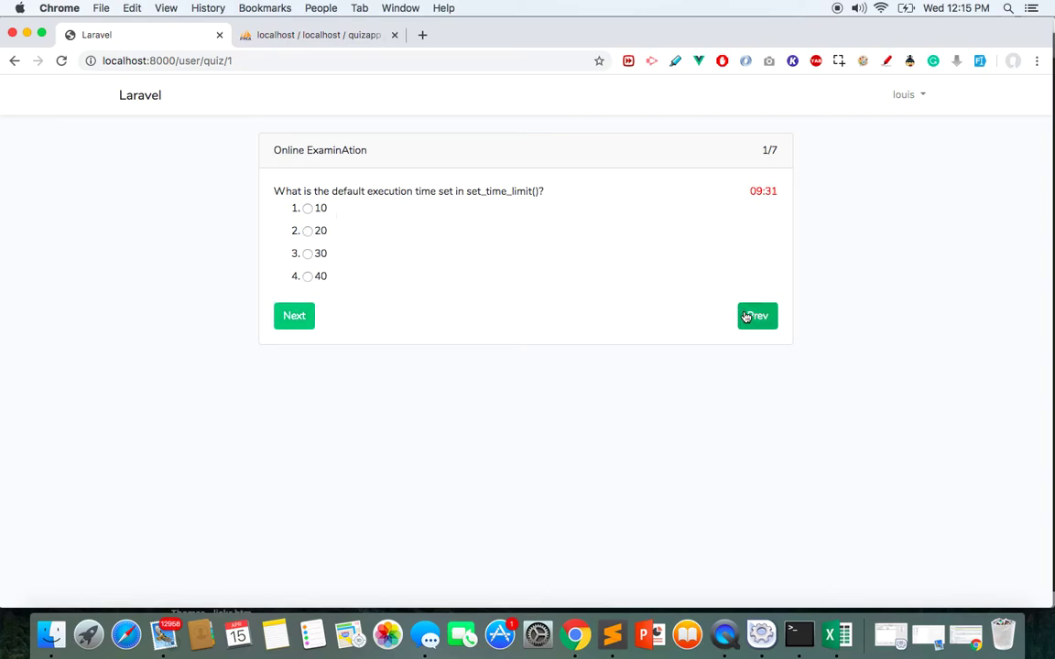
Check saved answers in phpMyAdmin, then change the first answer to PHP: Hypertext Preprocessor
{"action": "left_click", "coordinate": [267, 34]}
{"action": "left_click", "coordinate": [203, 108]}
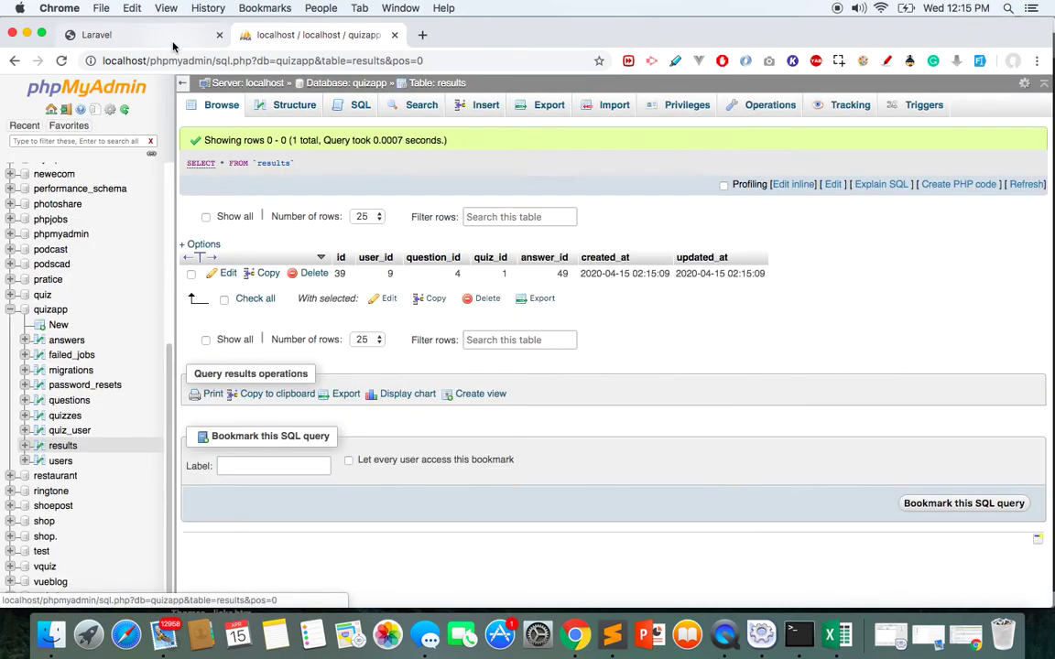
{"action": "left_click", "coordinate": [170, 38]}
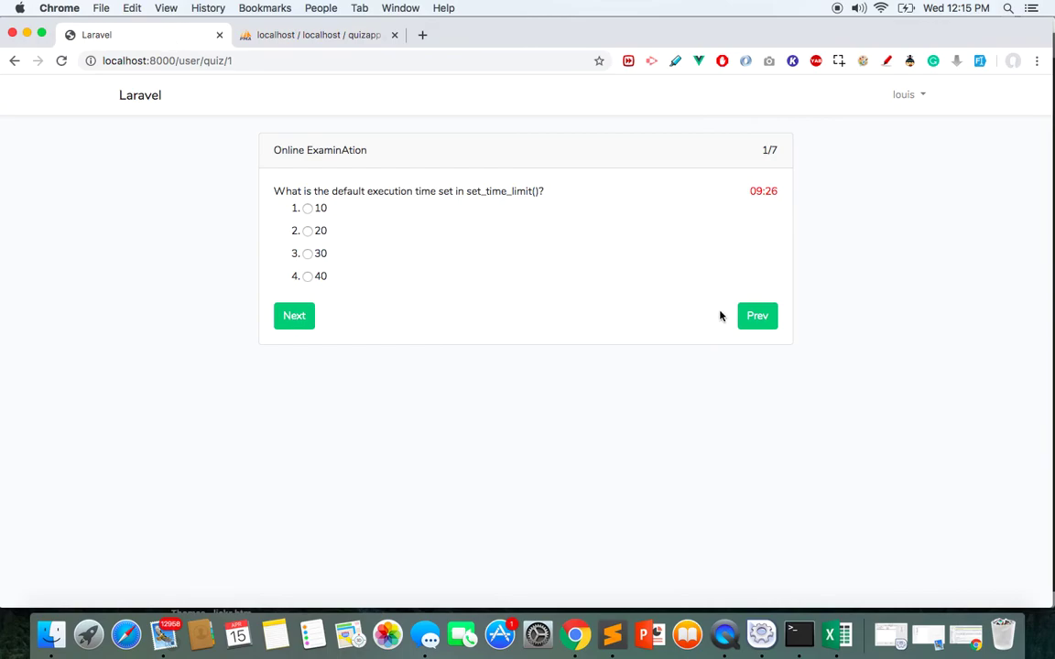
{"action": "left_click", "coordinate": [760, 316]}
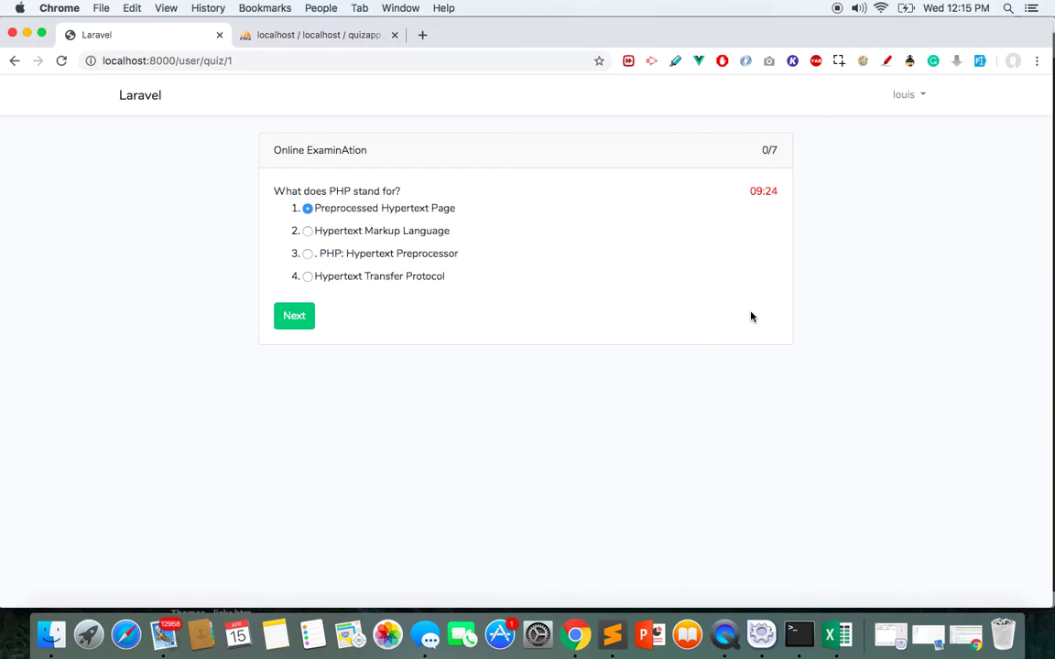
{"action": "left_click", "coordinate": [308, 254]}
{"action": "left_click", "coordinate": [293, 313]}
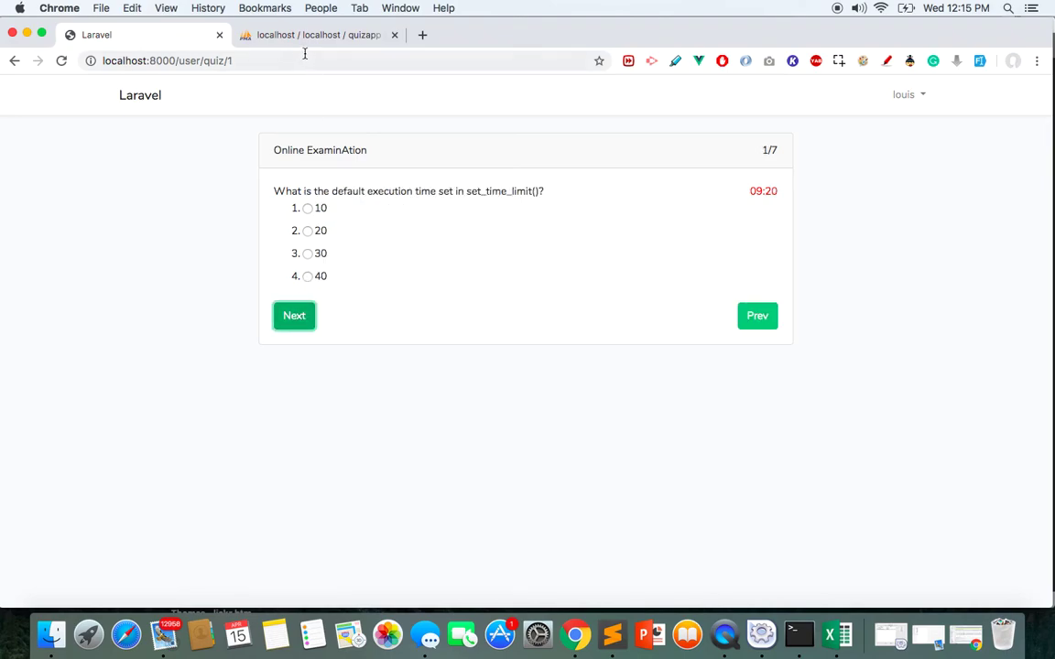
Recheck the results table, then answer the set_time_limit() question with 20
{"action": "left_click", "coordinate": [274, 35]}
{"action": "left_click", "coordinate": [216, 104]}
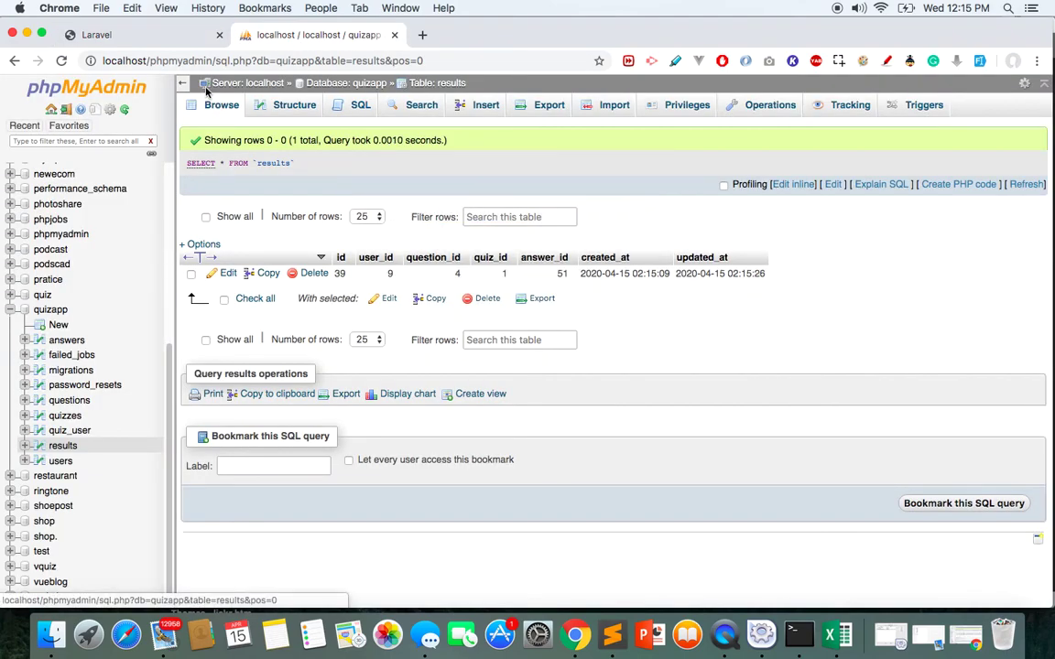
{"action": "left_click", "coordinate": [96, 35]}
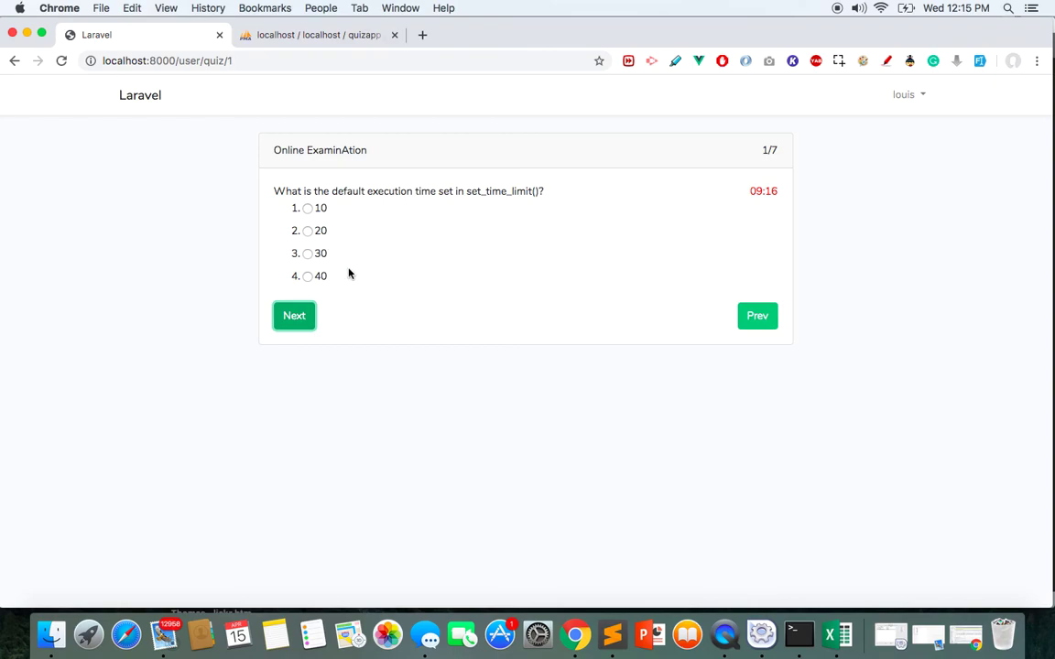
{"action": "left_click", "coordinate": [307, 230]}
{"action": "left_click", "coordinate": [294, 315]}
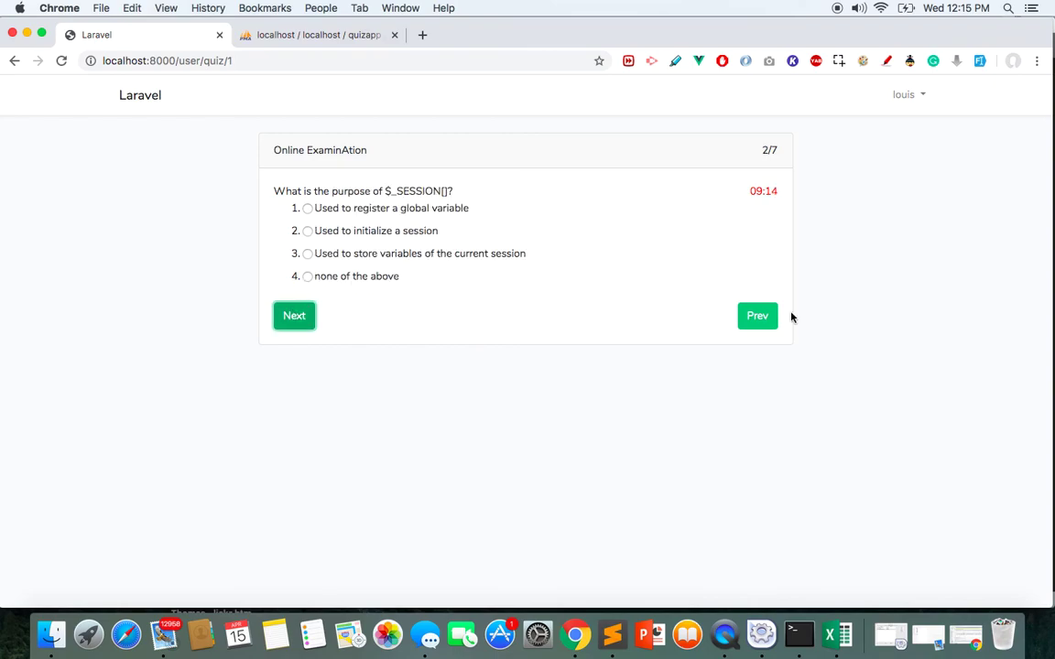
Answer the remaining questions (first option, 16, CMS, unset(), 2MB) to reach the 5/7 score
{"action": "left_click", "coordinate": [758, 316]}
{"action": "left_click", "coordinate": [293, 326]}
{"action": "left_click", "coordinate": [307, 208]}
{"action": "left_click", "coordinate": [294, 314]}
{"action": "left_click", "coordinate": [307, 208]}
{"action": "left_click", "coordinate": [296, 319]}
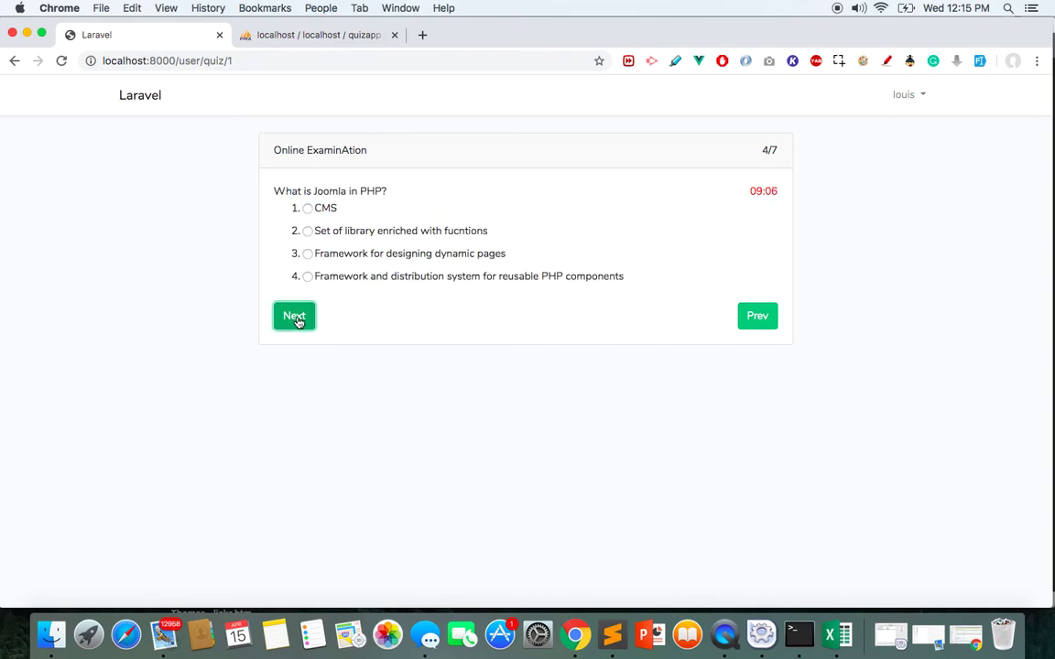
{"action": "left_click", "coordinate": [306, 208]}
{"action": "left_click", "coordinate": [293, 315]}
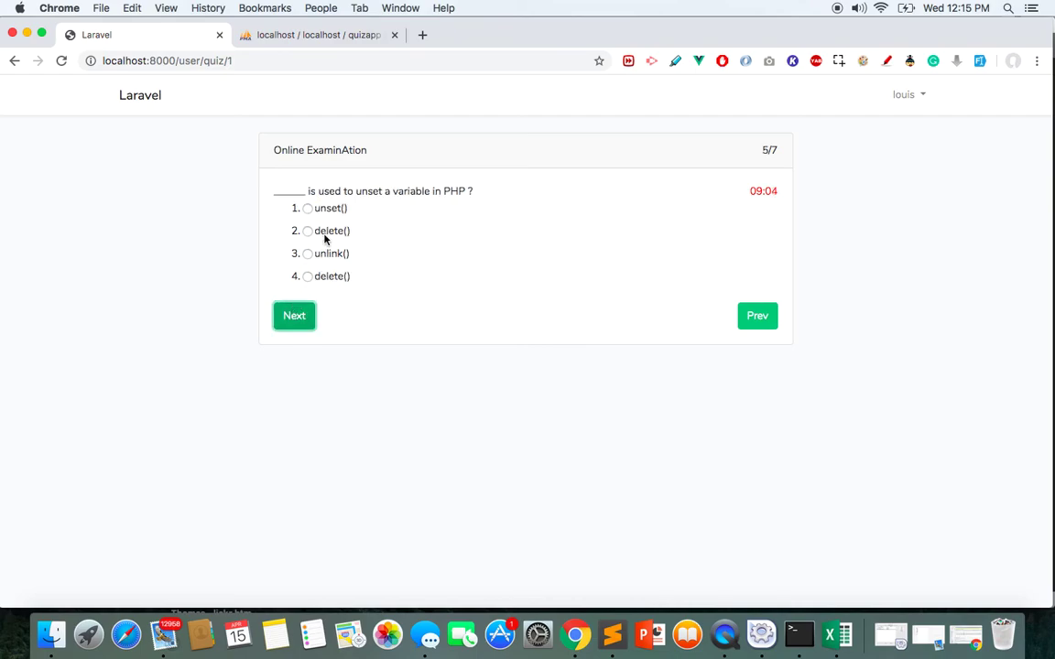
{"action": "left_click", "coordinate": [307, 209]}
{"action": "left_click", "coordinate": [294, 315]}
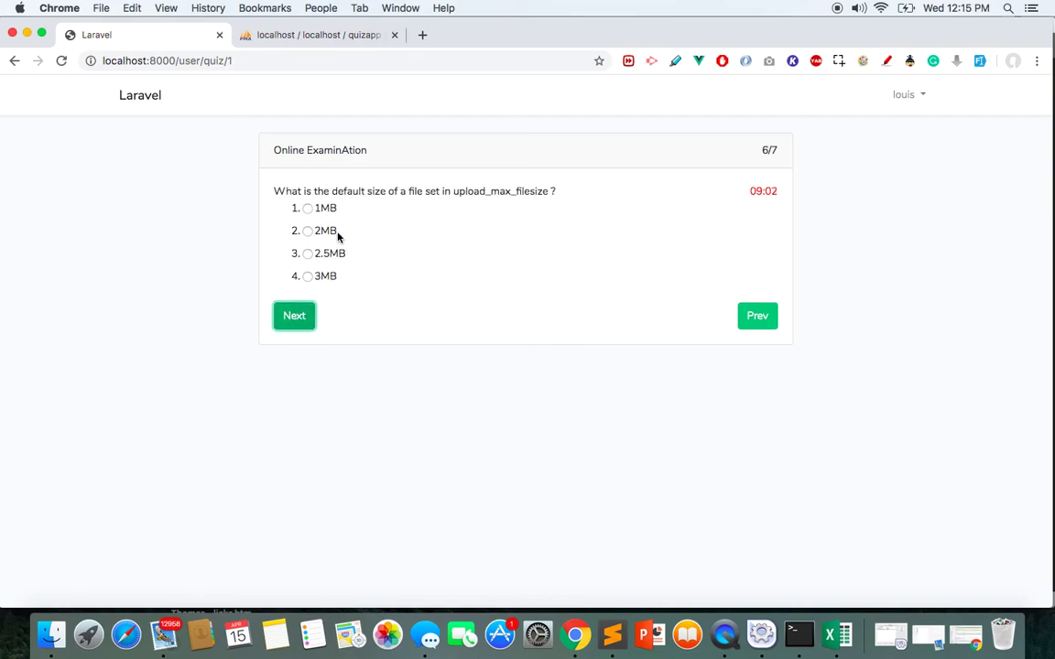
{"action": "left_click", "coordinate": [307, 231]}
{"action": "left_click", "coordinate": [294, 315]}
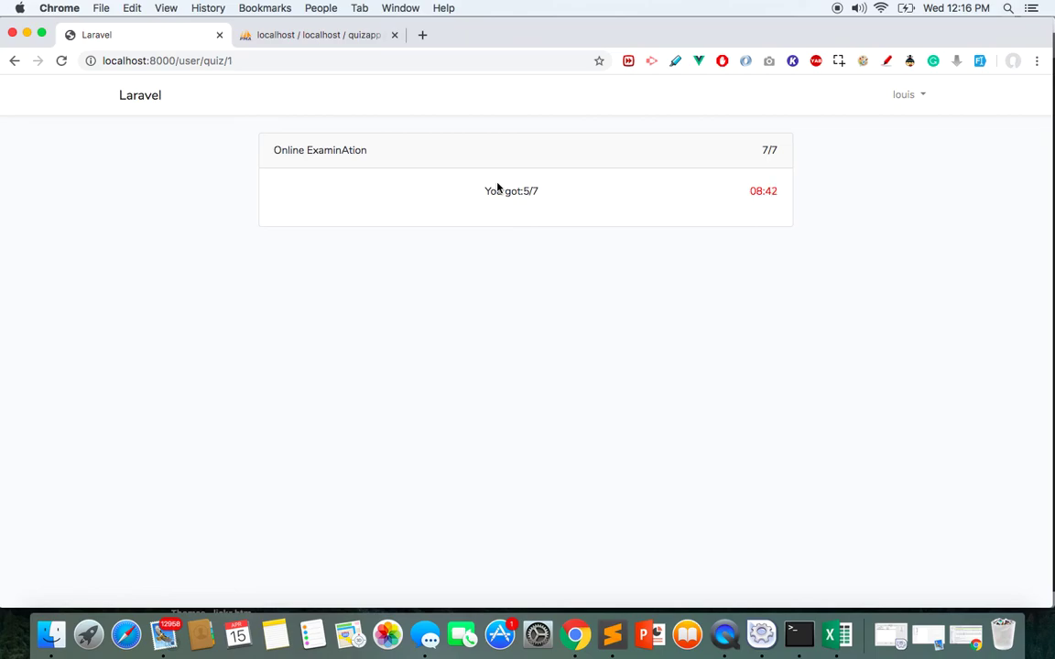
Open the detailed php quiz result, check the louis account menu, and return home
{"action": "left_click", "coordinate": [139, 96]}
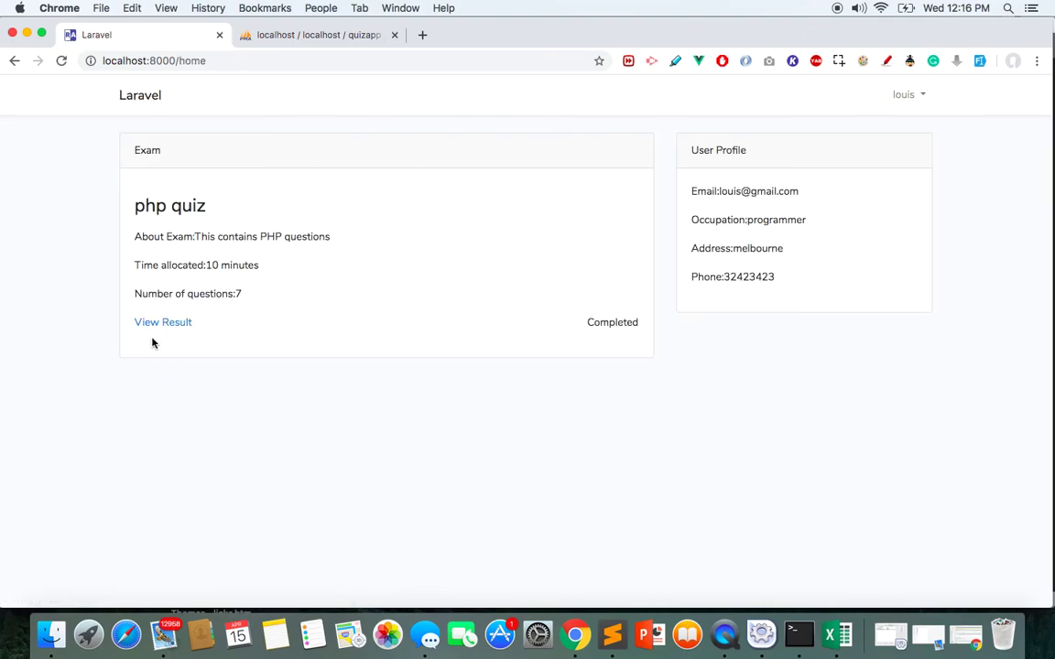
{"action": "left_click", "coordinate": [163, 323]}
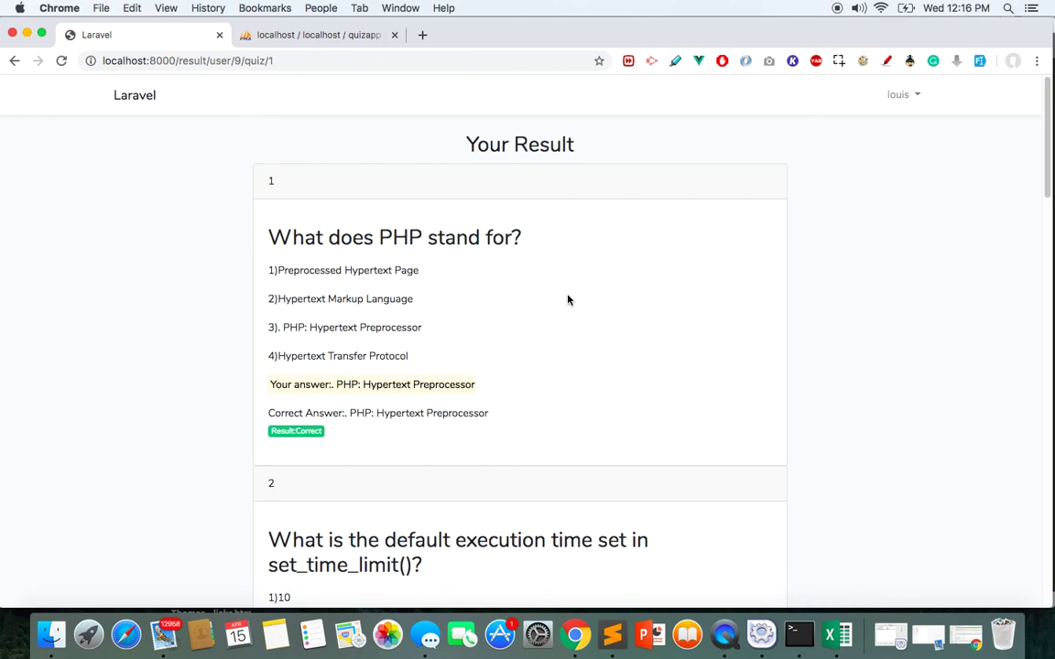
{"action": "left_click", "coordinate": [912, 99]}
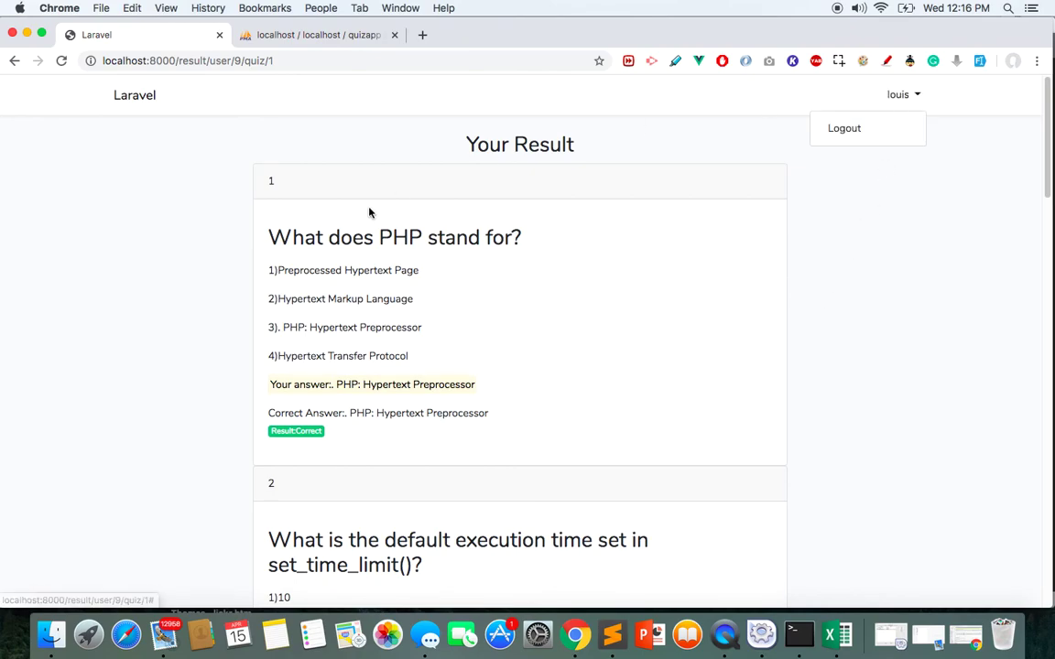
{"action": "left_click", "coordinate": [142, 94]}
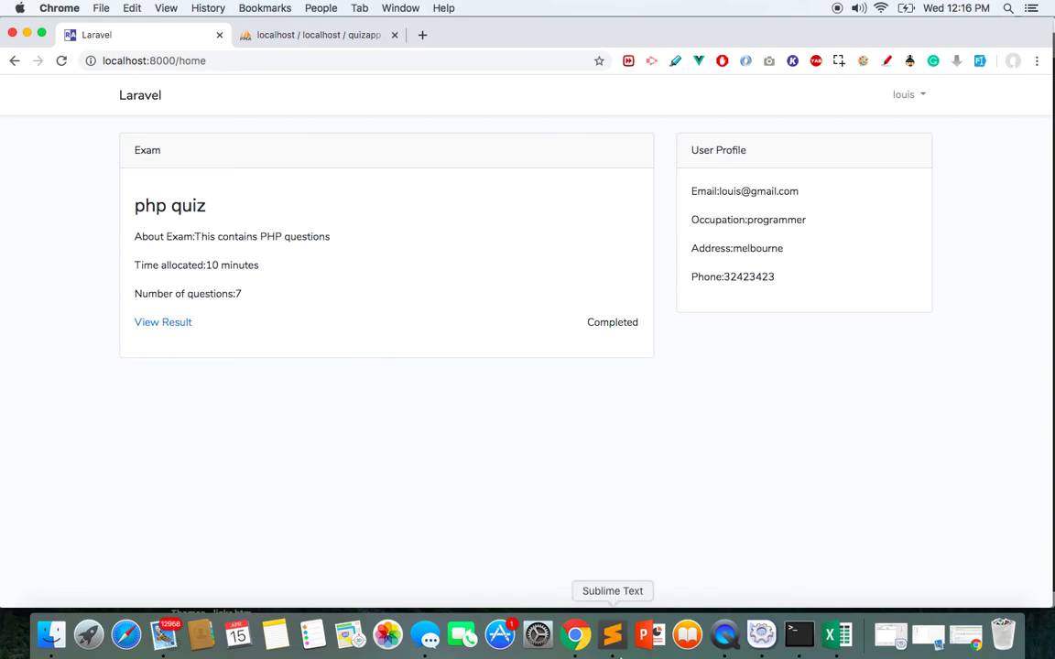
{"action": "left_click", "coordinate": [615, 645]}
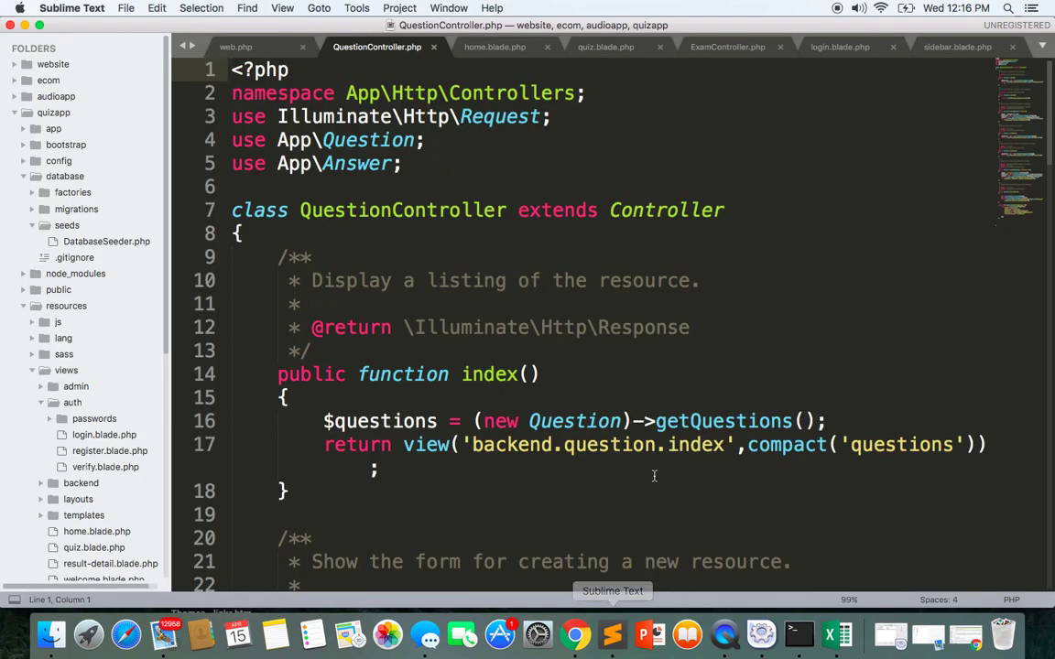
{"action": "left_click_drag", "start_coordinate": [1051, 131], "coordinate": [1049, 454]}
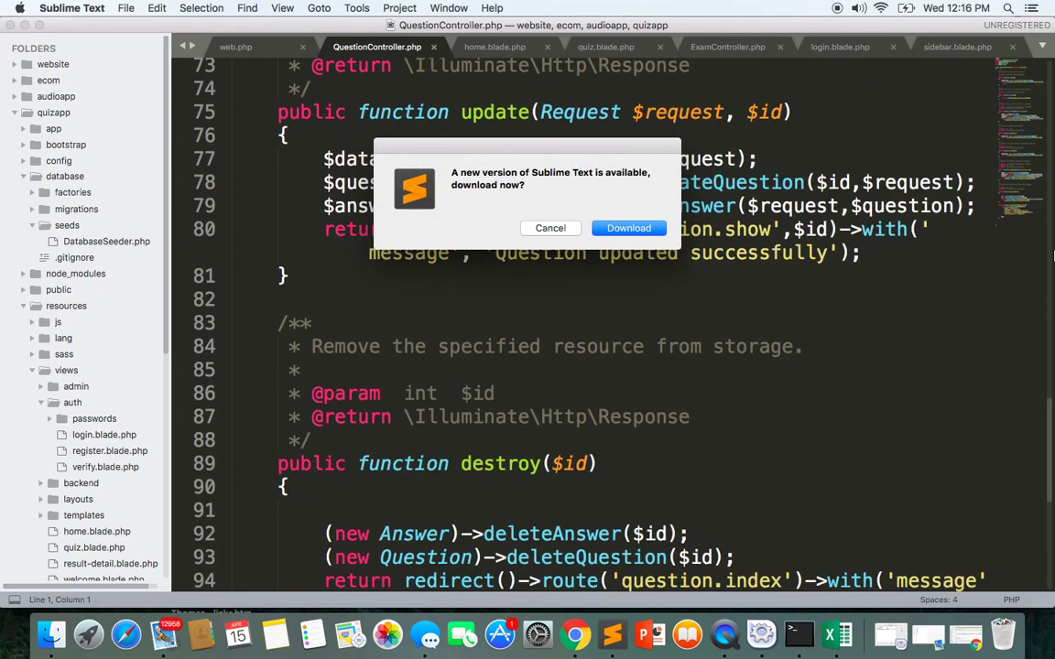
{"action": "left_click", "coordinate": [575, 636]}
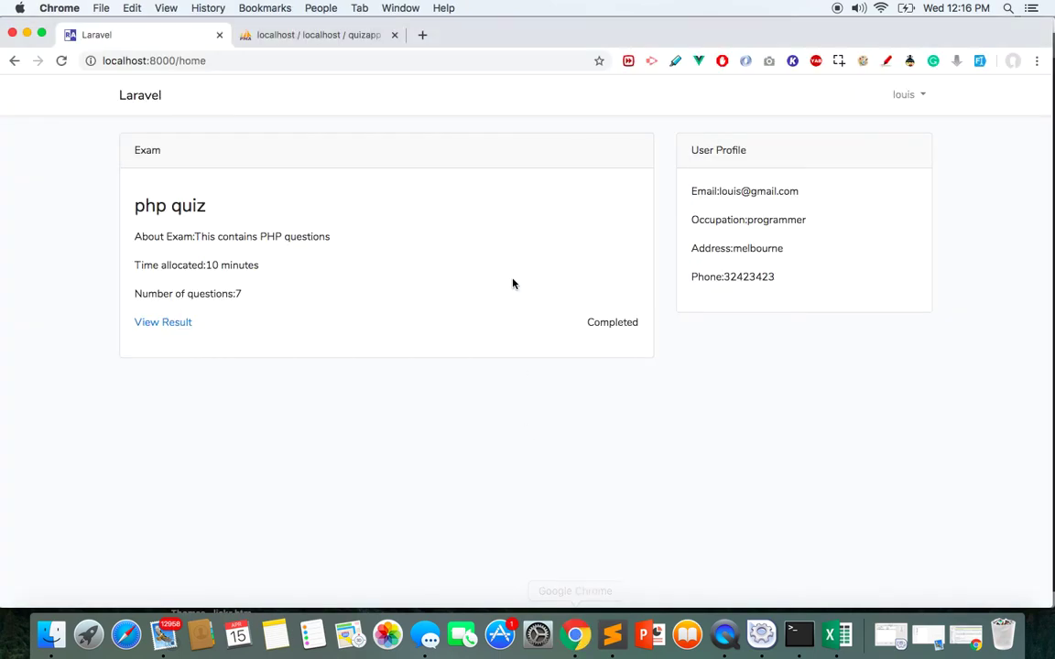